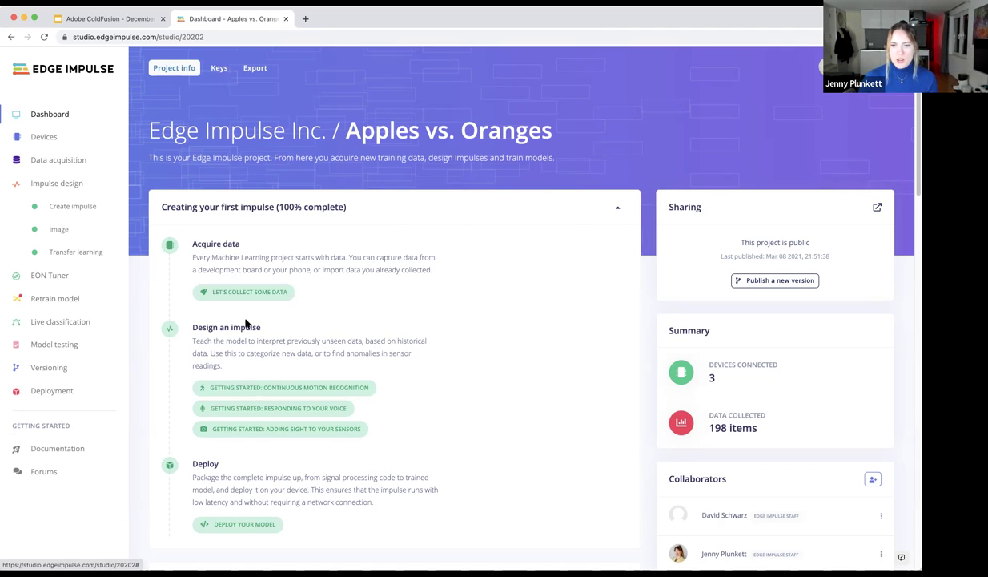
# Look over the Apples vs. Oranges project dashboard, including the impulse creation steps, sharing, summary and collaborator sections
pyautogui.scroll(-1, 246, 322)
pyautogui.scroll(-1, 247, 323)
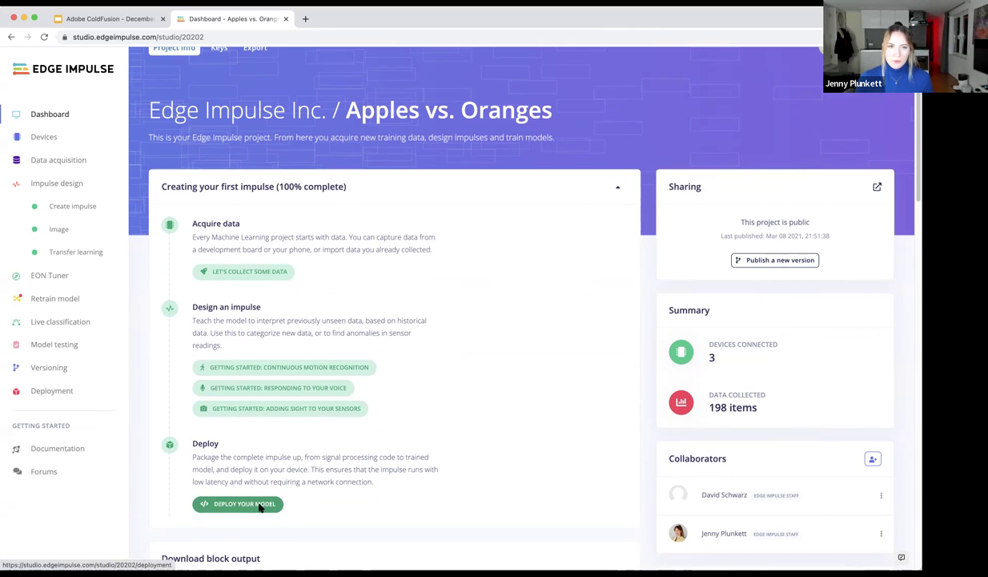
pyautogui.scroll(-1, 842, 429)
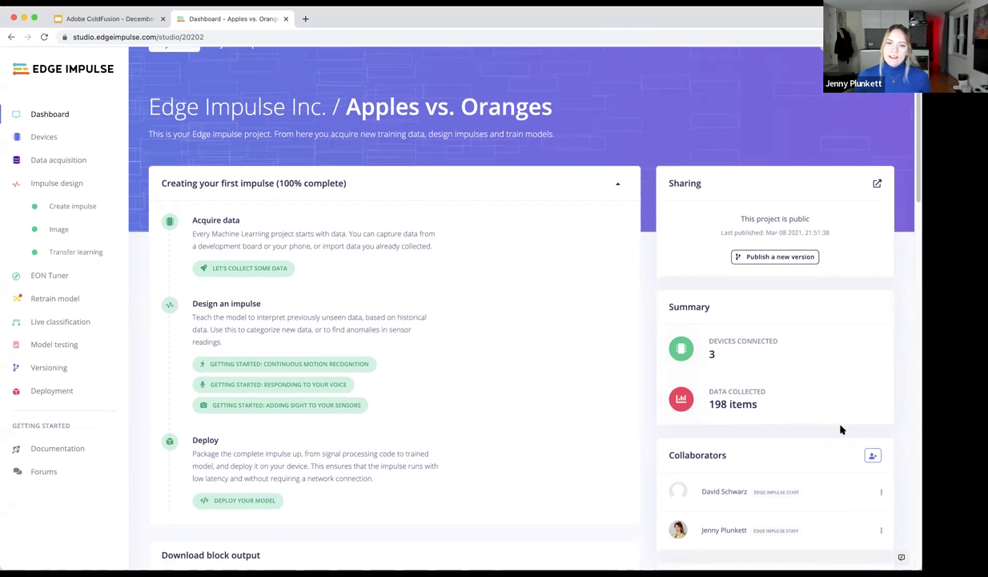
pyautogui.scroll(-1, 841, 430)
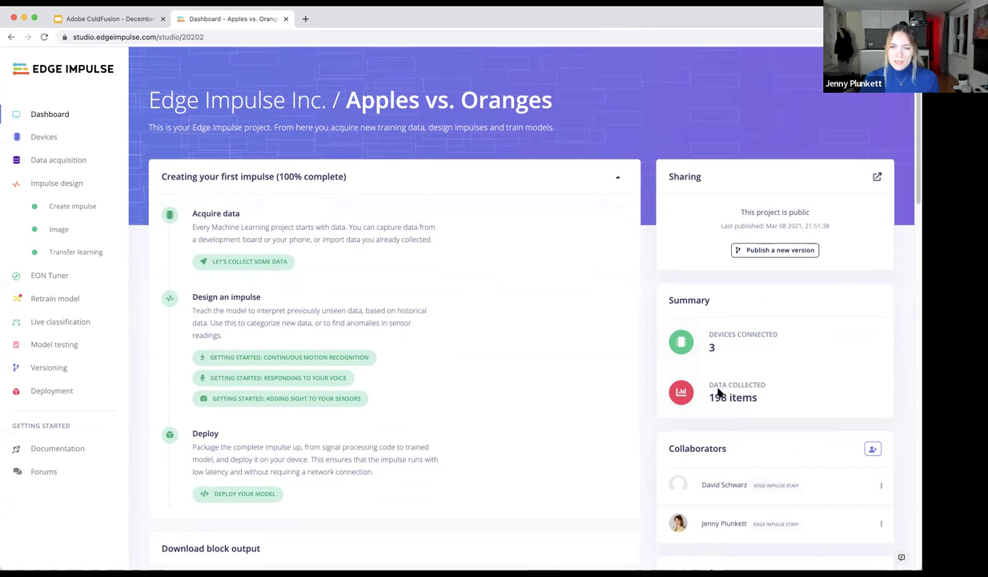
pyautogui.scroll(1, 653, 361)
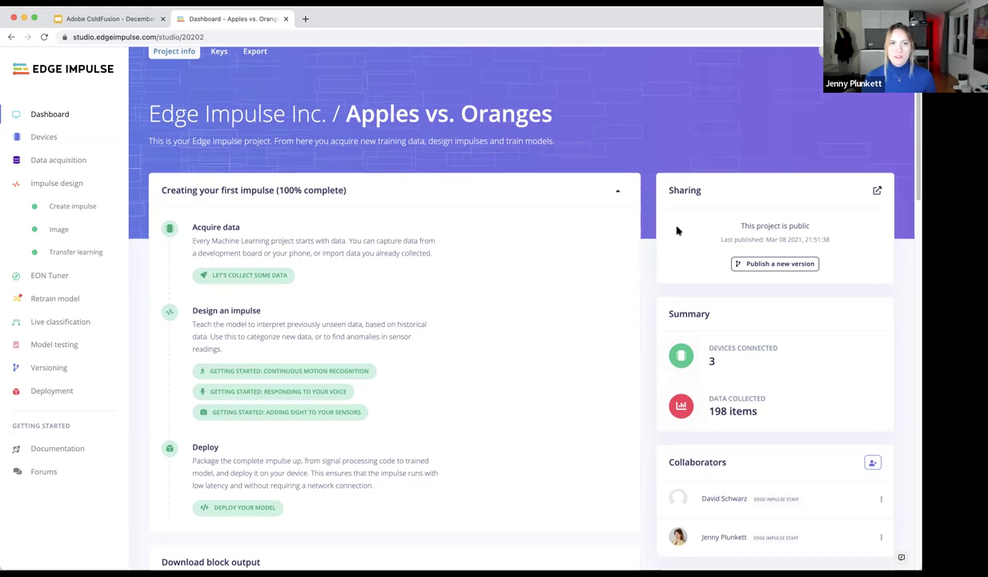
pyautogui.scroll(-1, 24, 210)
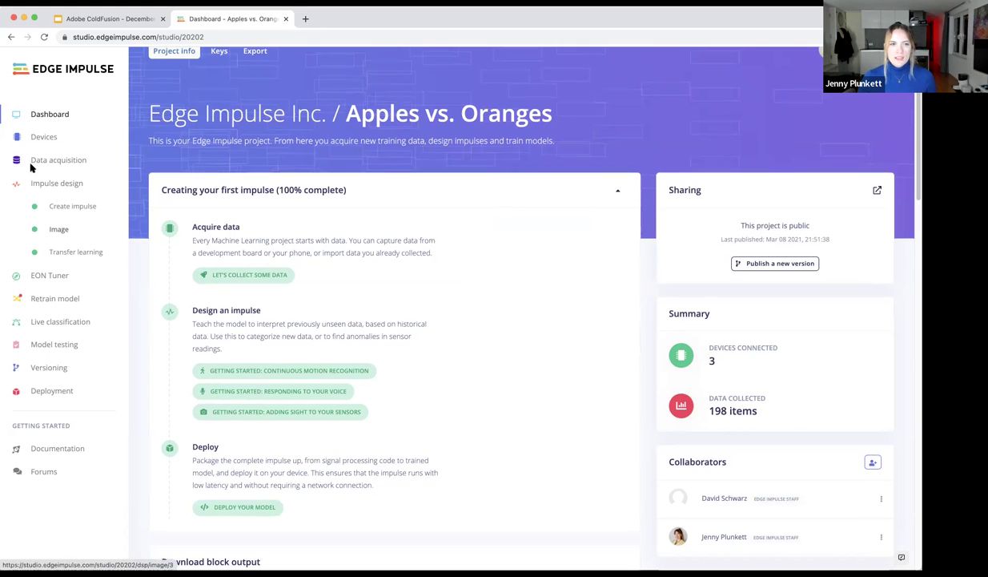
# Connect a mobile phone to the project as a new device using the data collection QR code
pyautogui.click(35, 140)
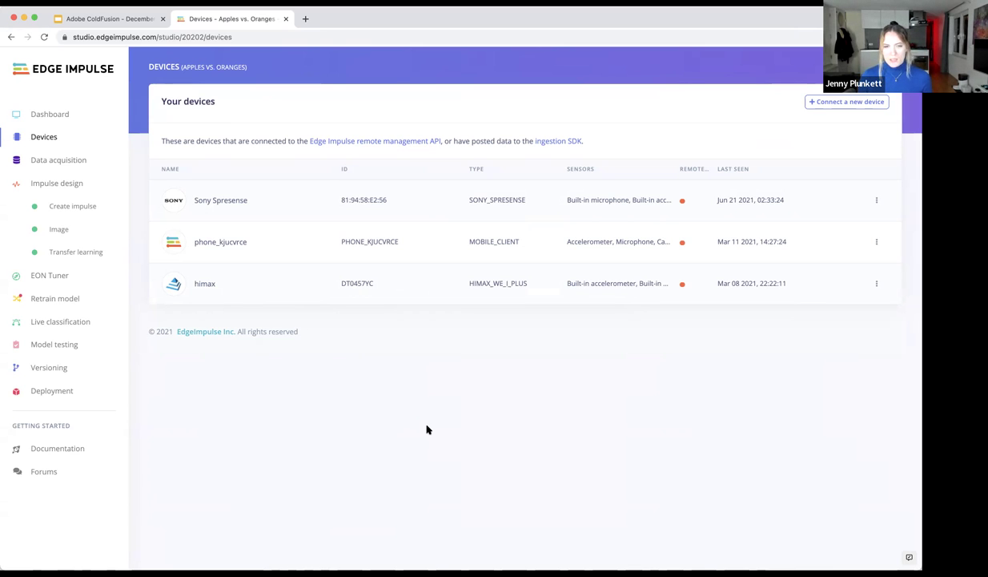
pyautogui.click(82, 161)
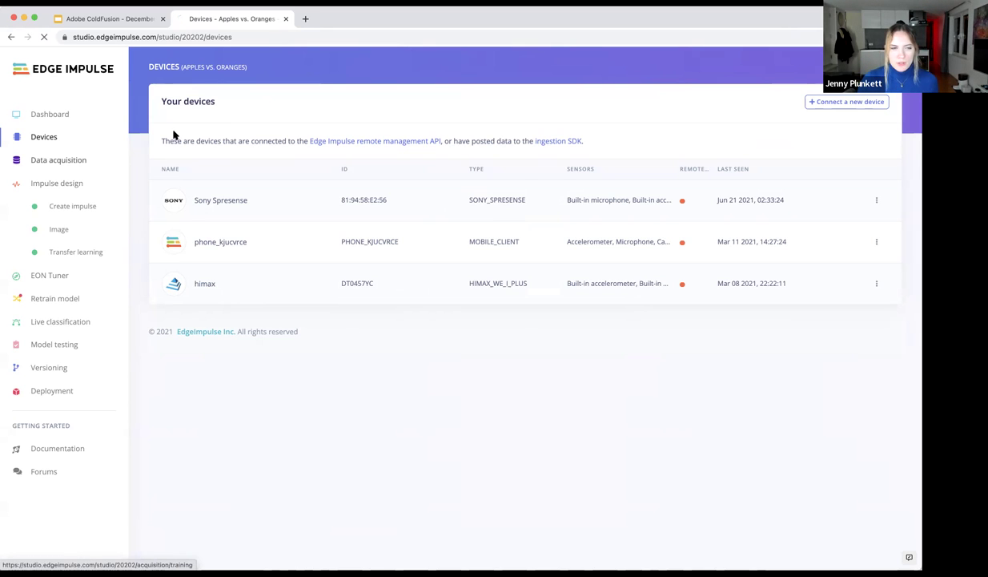
pyautogui.click(56, 141)
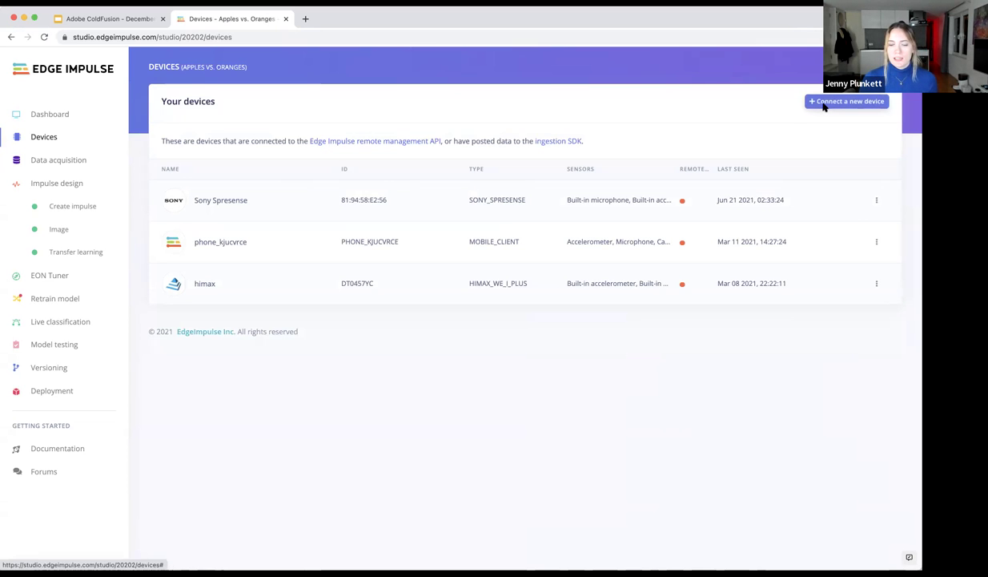
pyautogui.click(824, 104)
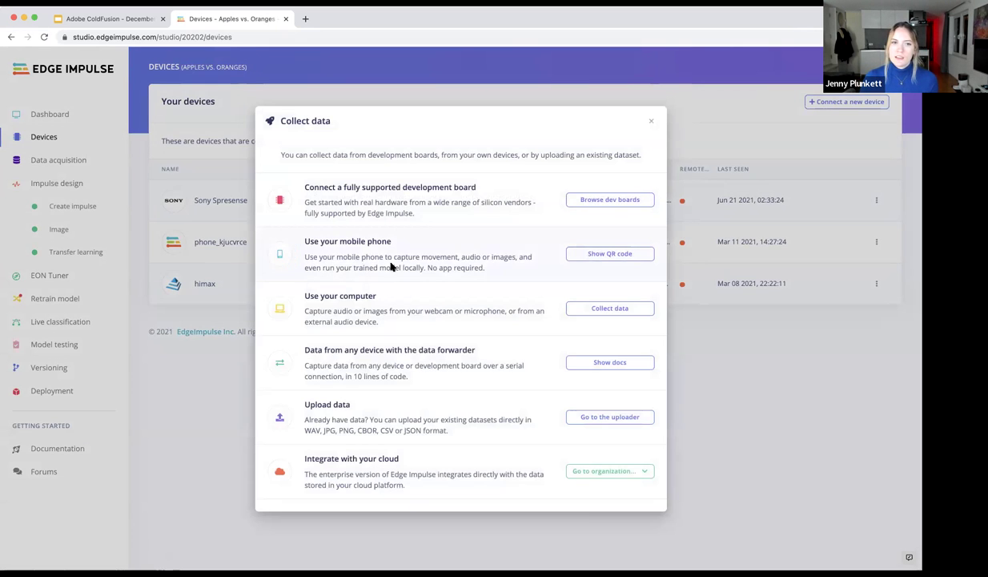
pyautogui.click(612, 254)
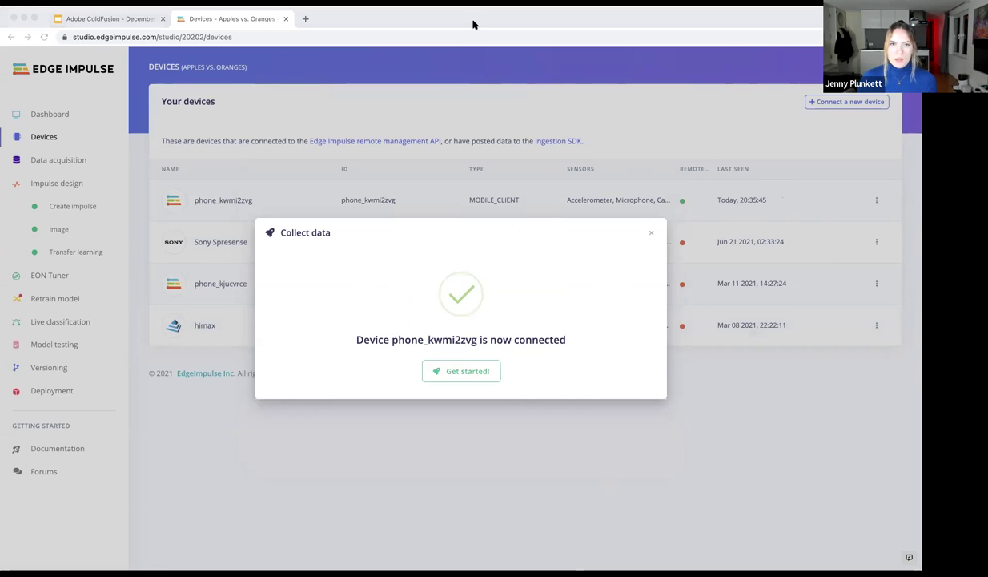
pyautogui.click(473, 25)
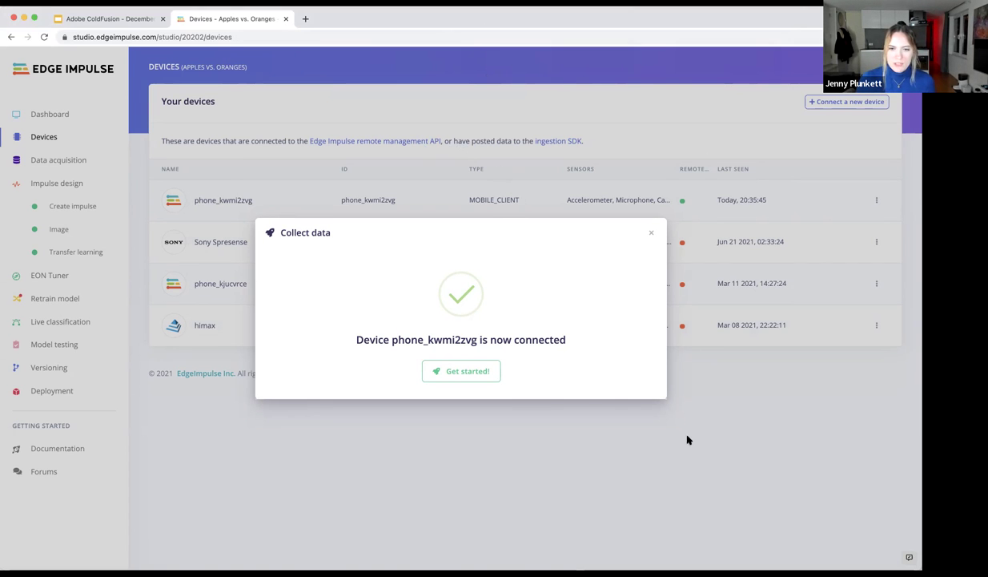
# Check the data collection page on the mirrored phone and close the Collect data dialog in the project
pyautogui.press('super+Tab')
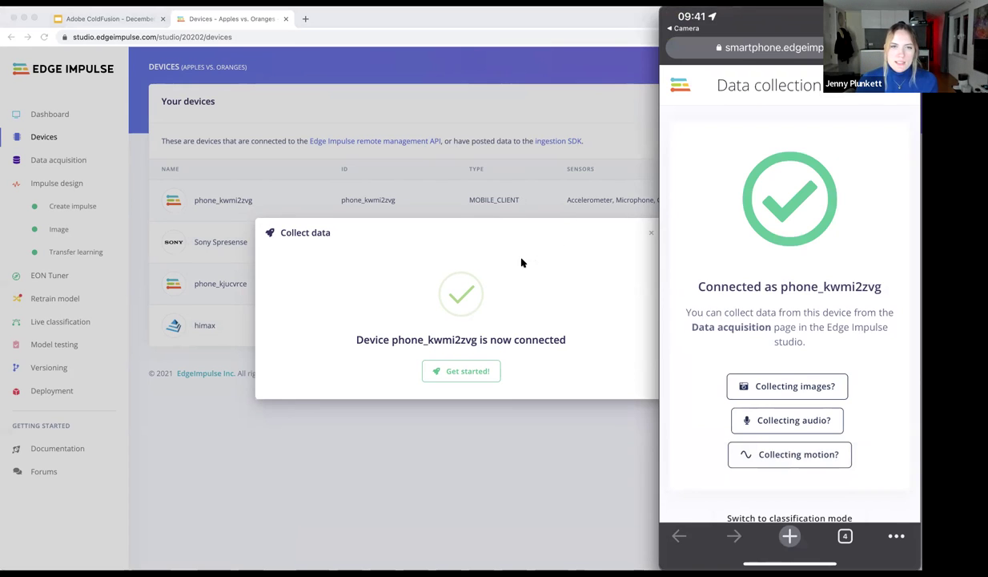
pyautogui.press('super+Tab')
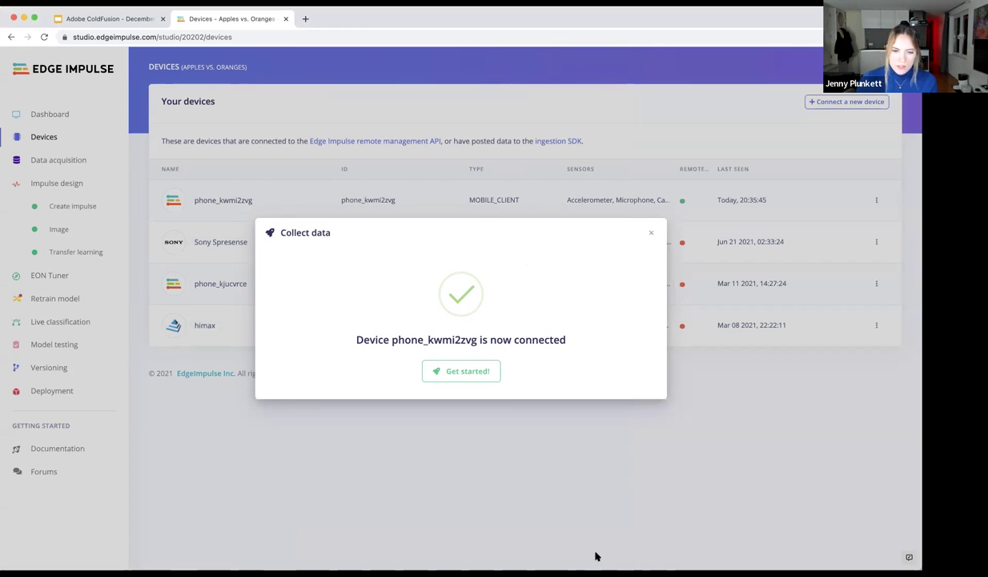
pyautogui.press('super+Tab')
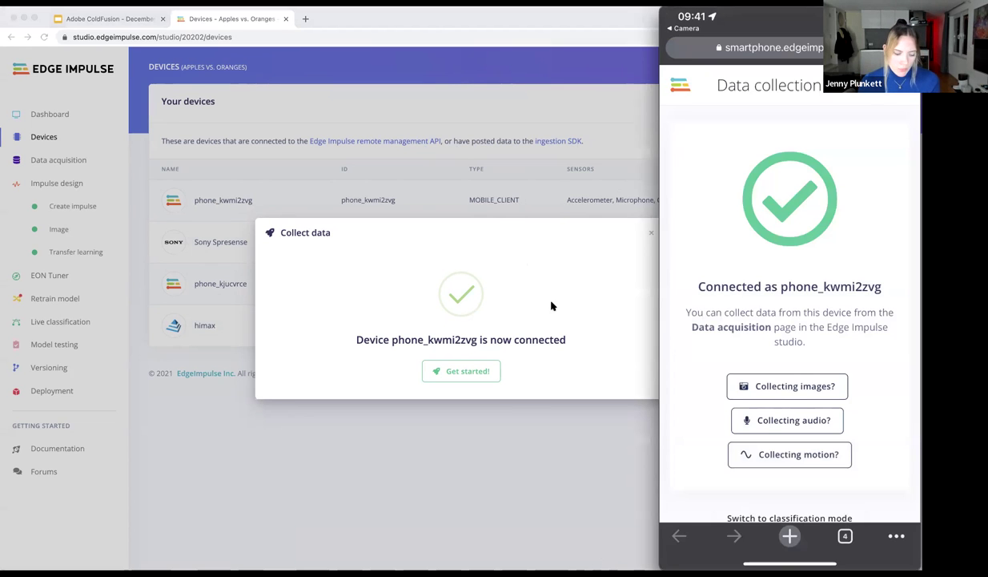
pyautogui.click(652, 233)
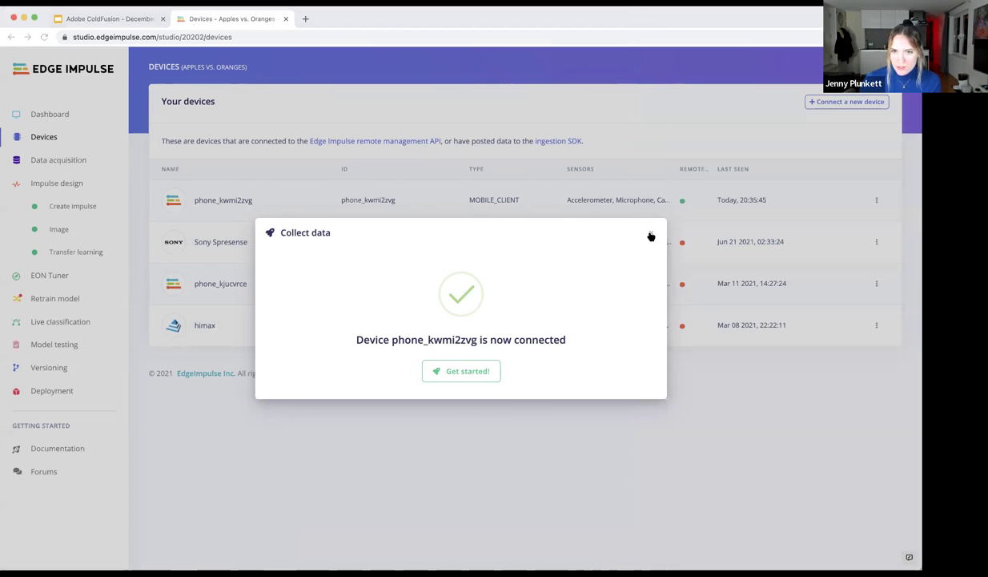
pyautogui.click(490, 214)
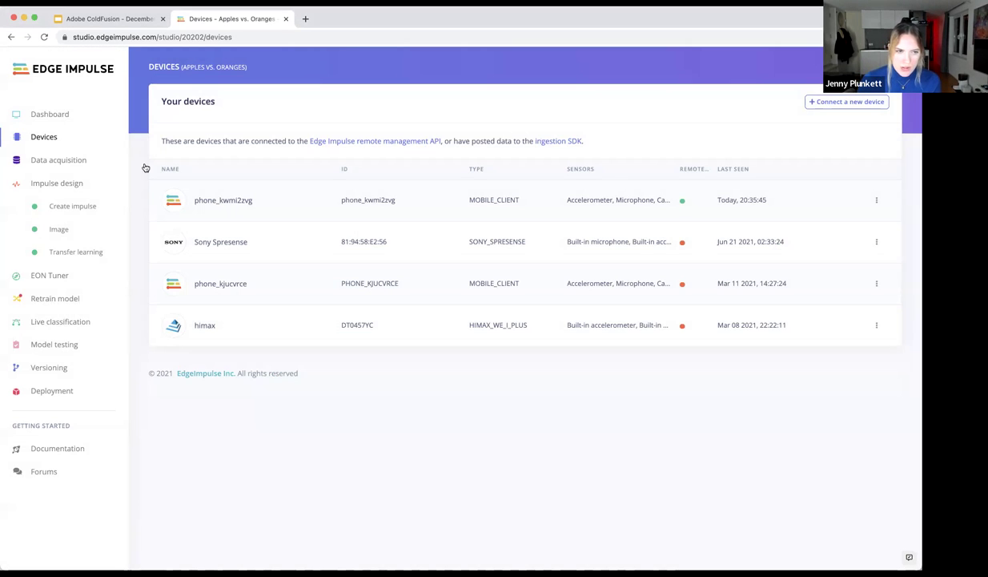
# Filter the project's training data by the apple label and preview the sample apple.206a5bas
pyautogui.click(95, 157)
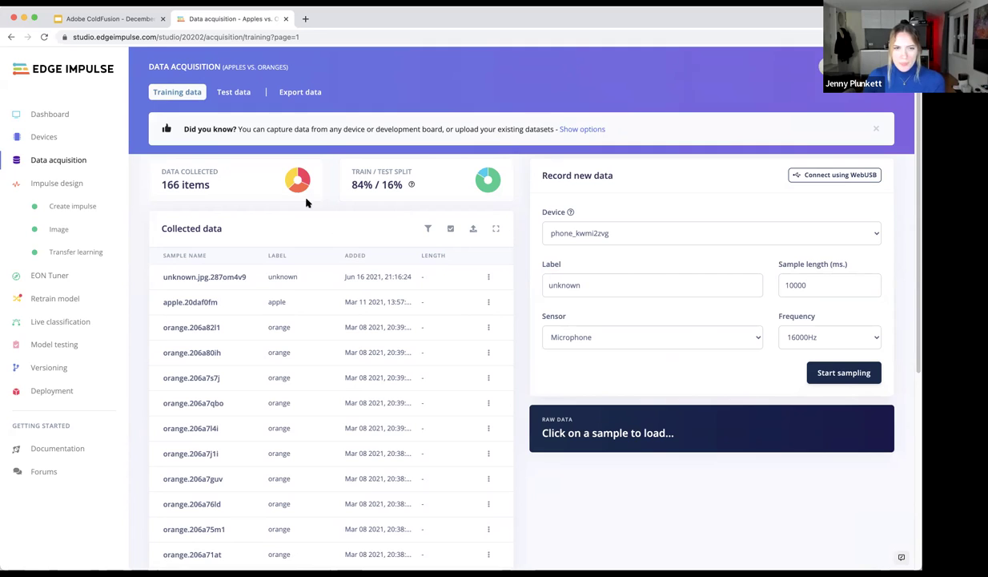
pyautogui.moveTo(300, 190)
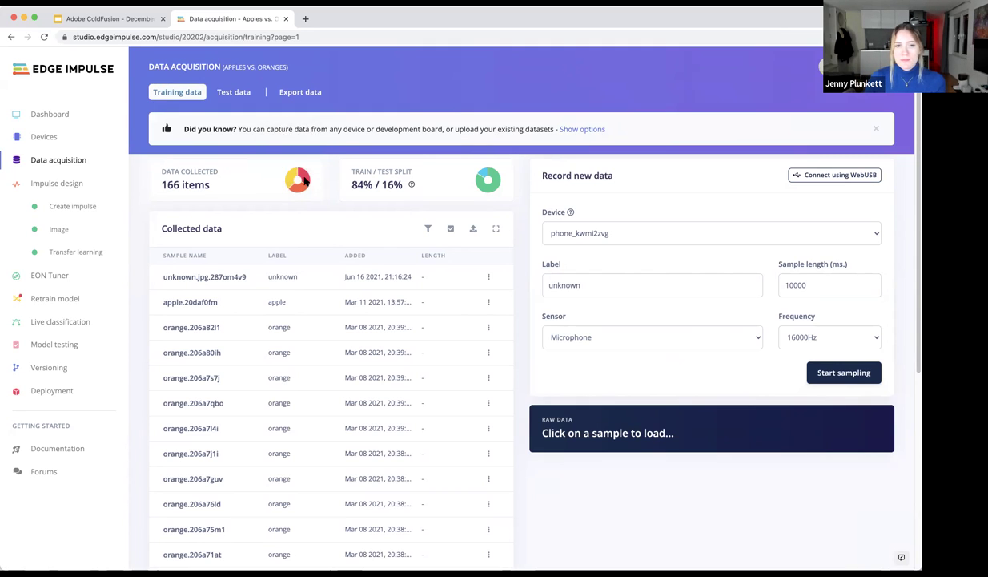
pyautogui.click(305, 182)
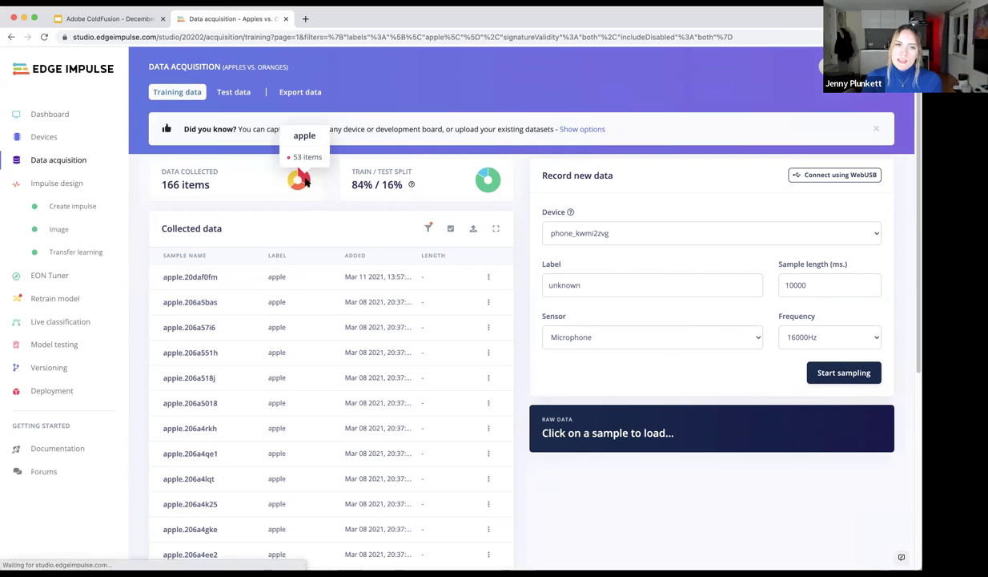
pyautogui.click(290, 293)
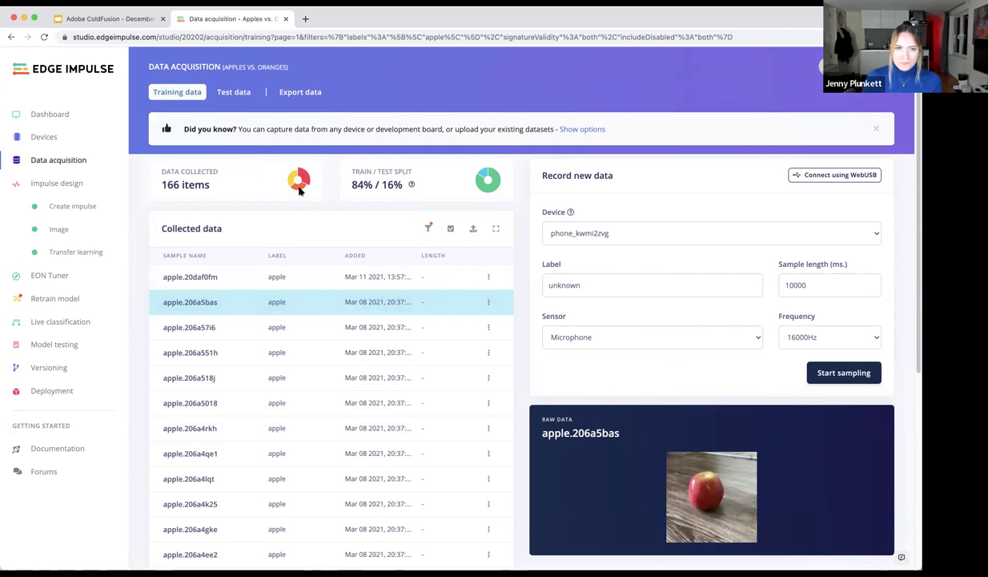
# Filter the training data by orange and by unknown, previewing samples of each label, including orange.206a82l1 and unknown.20681cav
pyautogui.click(292, 184)
pyautogui.click(308, 281)
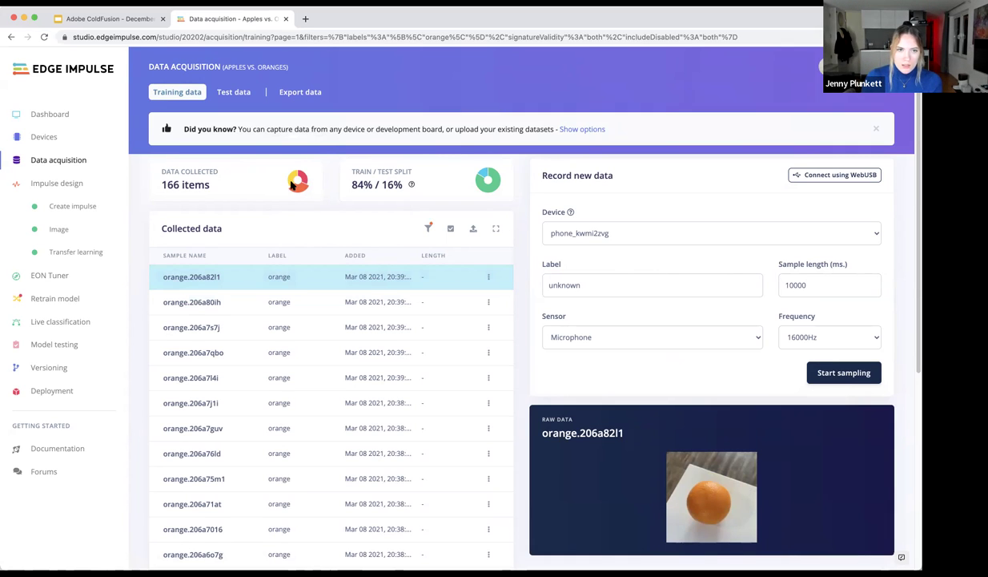
pyautogui.click(290, 174)
pyautogui.click(298, 280)
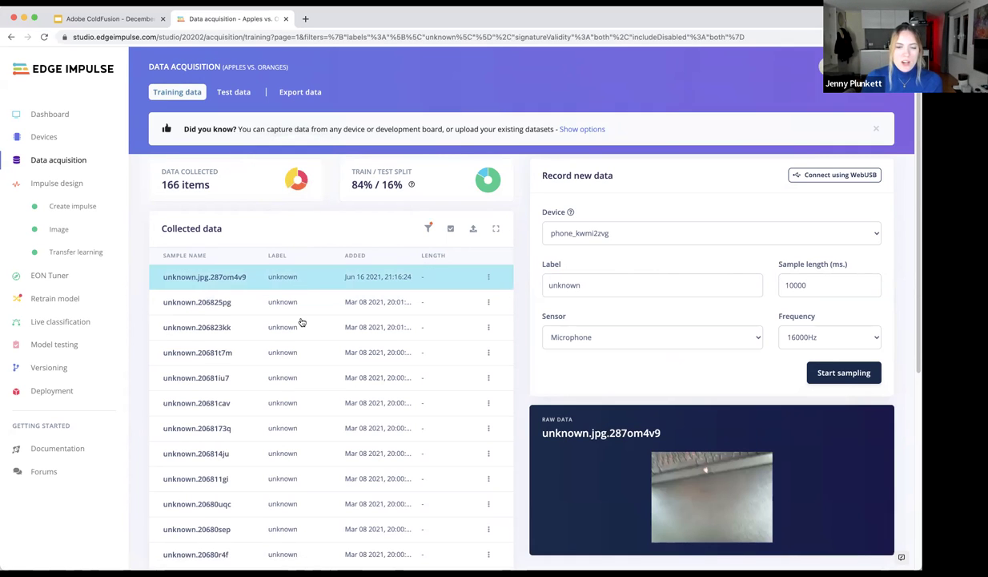
pyautogui.click(302, 325)
pyautogui.click(298, 403)
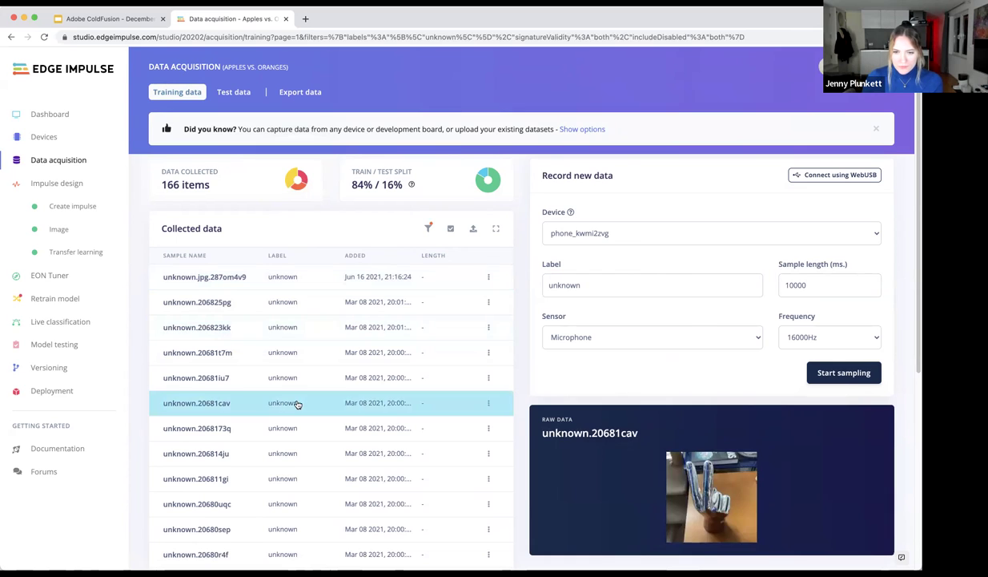
# Show the unfiltered training data, check the phone's image capture page, and preview several apple, unknown and orange samples
pyautogui.click(53, 155)
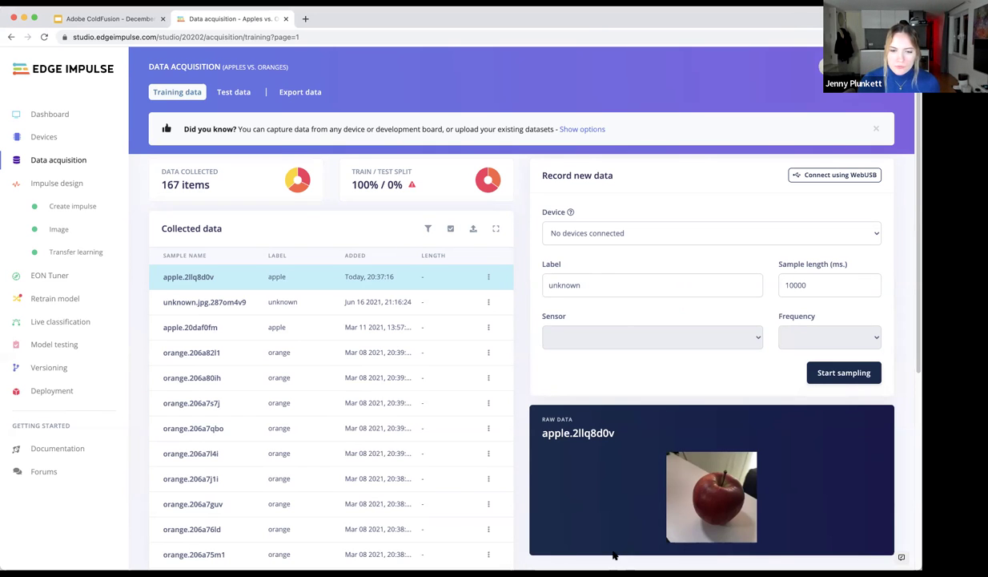
pyautogui.press('super+Tab')
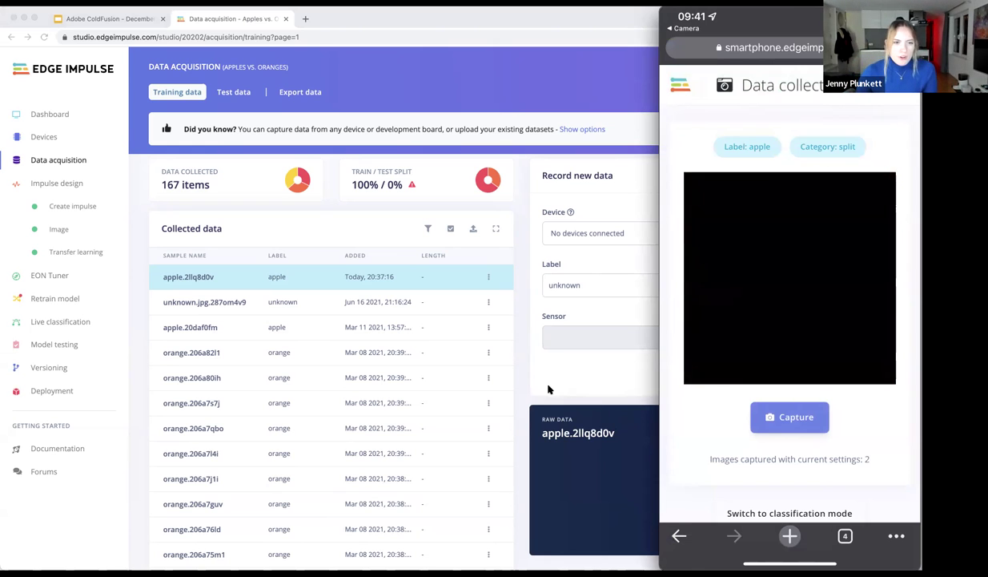
pyautogui.click(289, 305)
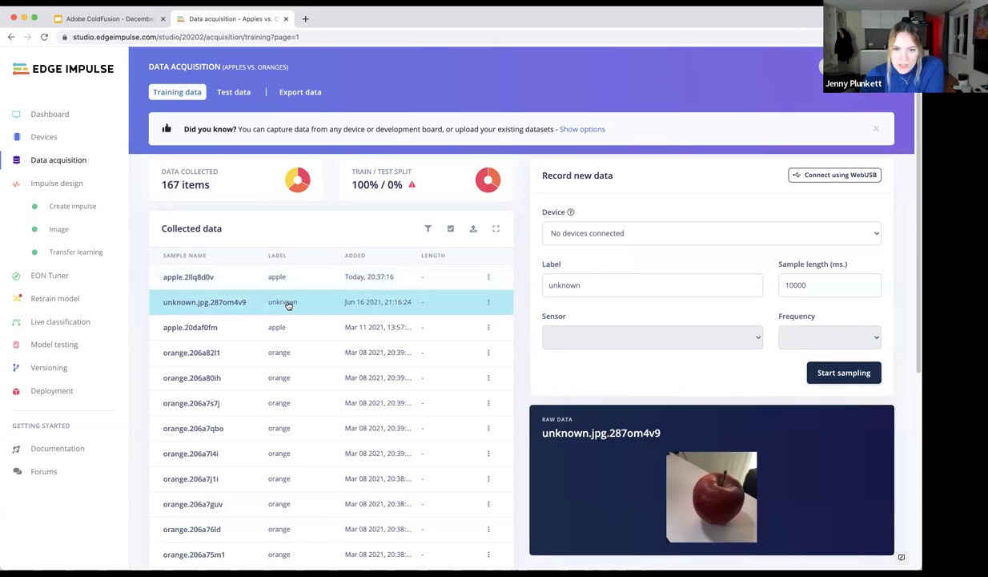
pyautogui.click(303, 335)
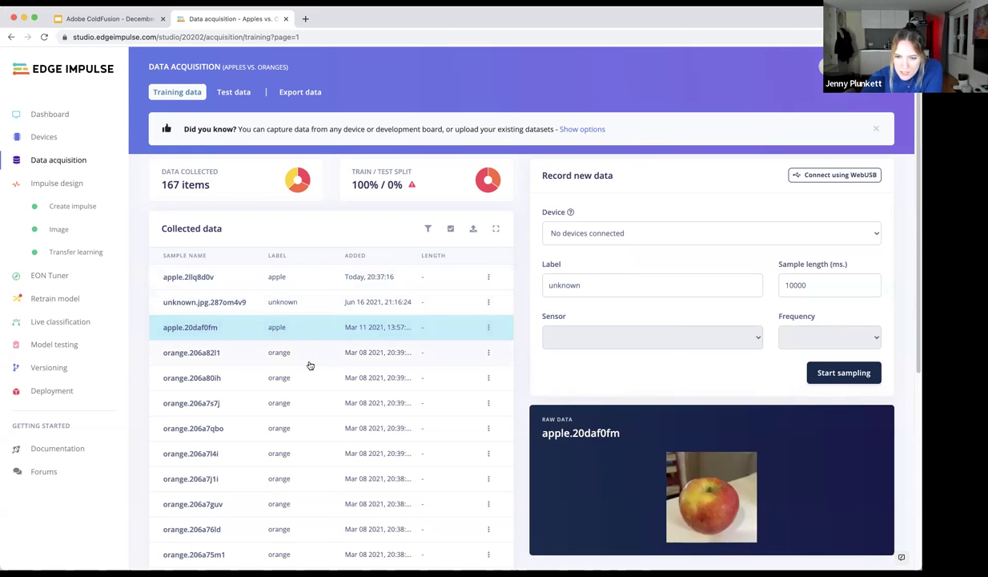
pyautogui.click(298, 352)
pyautogui.click(318, 388)
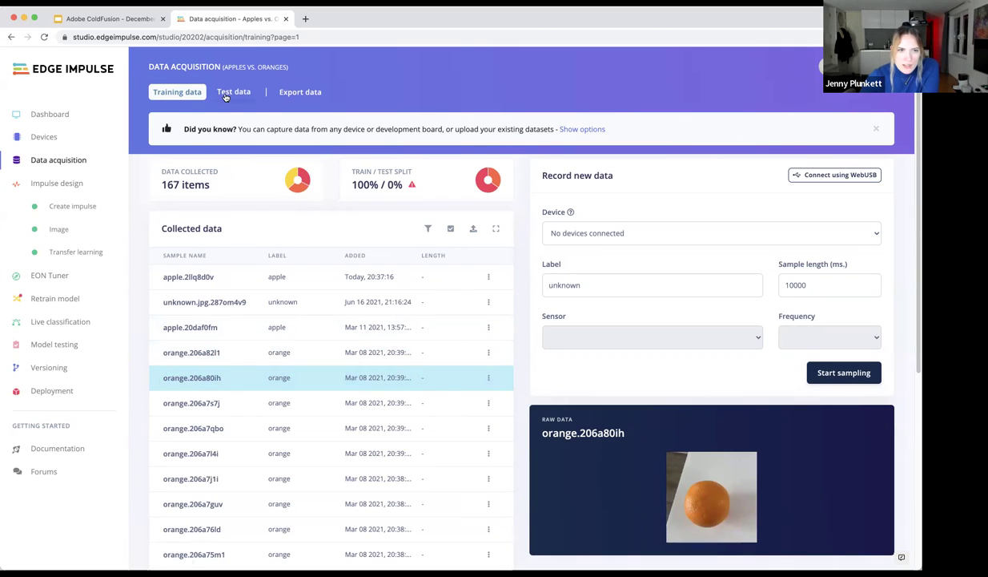
# Check the test data list, then return to the training data and preview the apple sample captured today
pyautogui.click(184, 95)
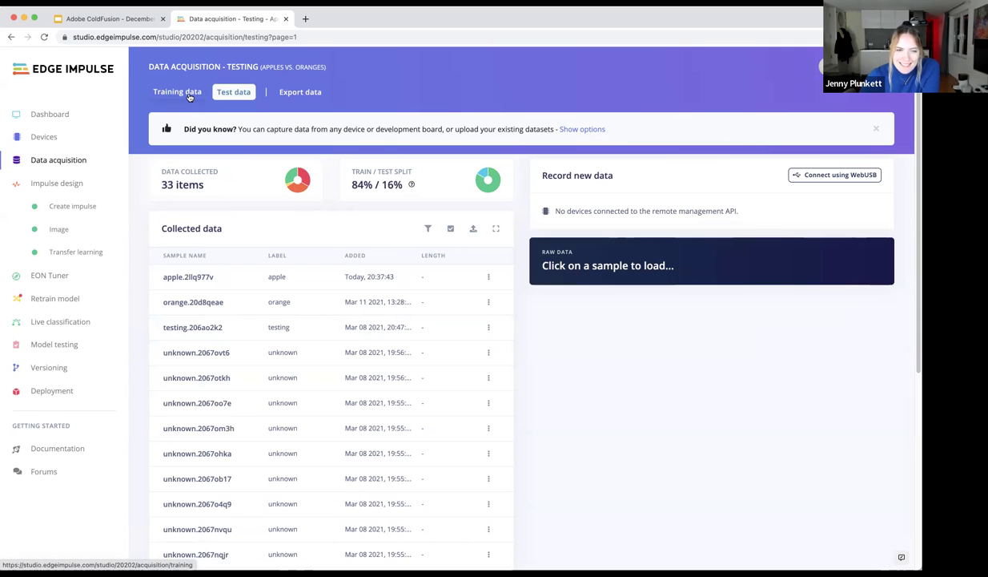
pyautogui.click(189, 96)
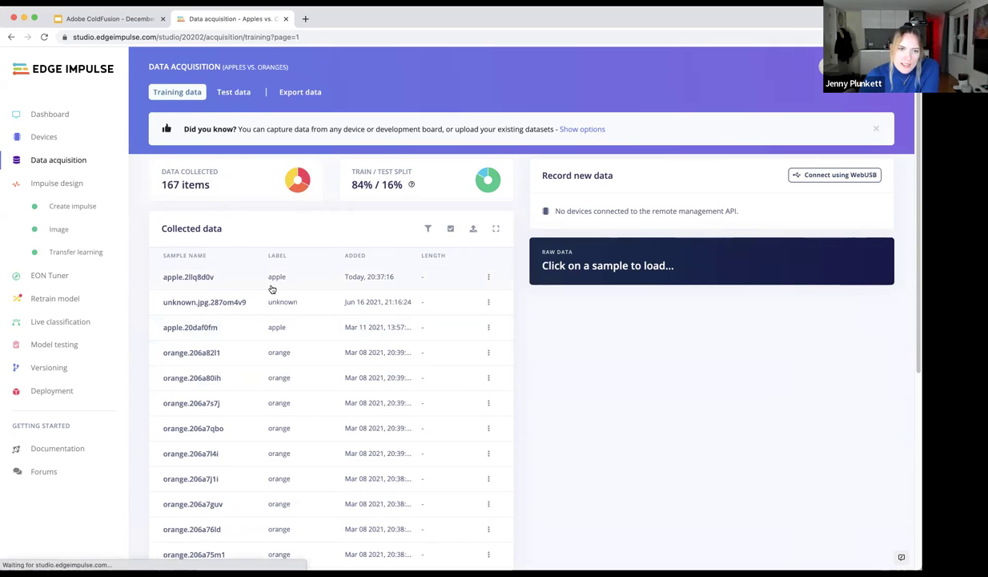
pyautogui.click(272, 286)
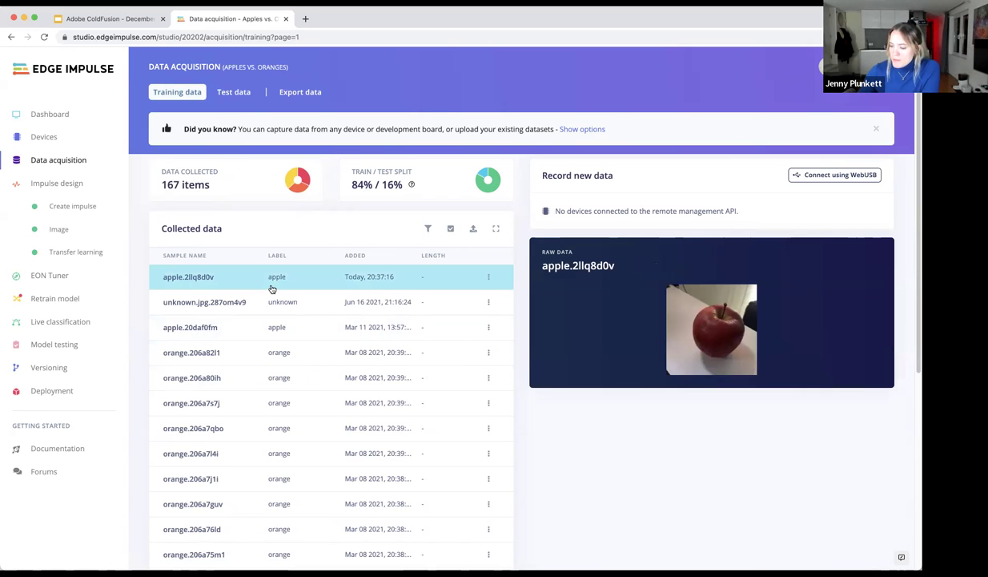
# Preview the samples testing.206ao2k2 and unknown.2067ovt6 in the test data
pyautogui.click(244, 92)
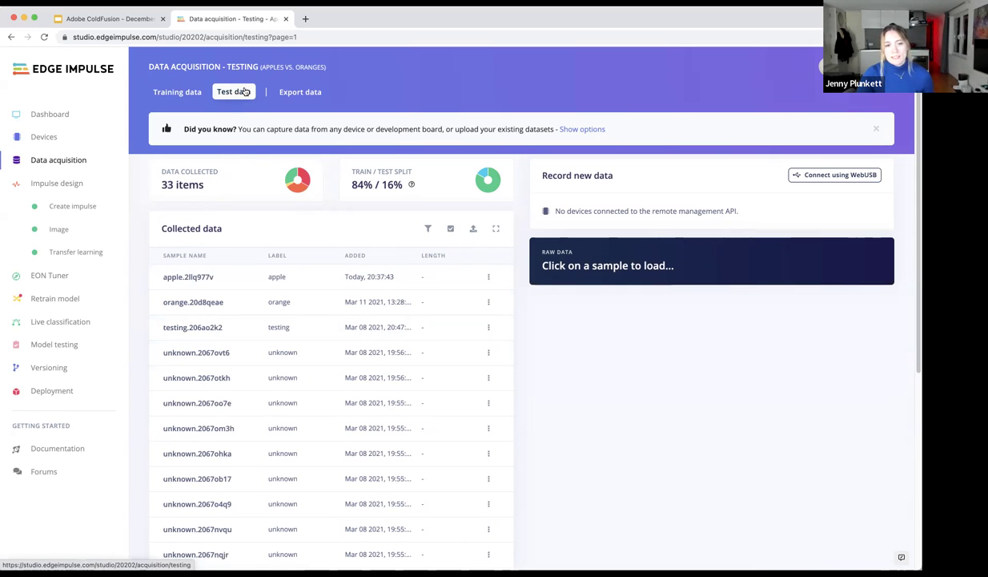
pyautogui.click(277, 326)
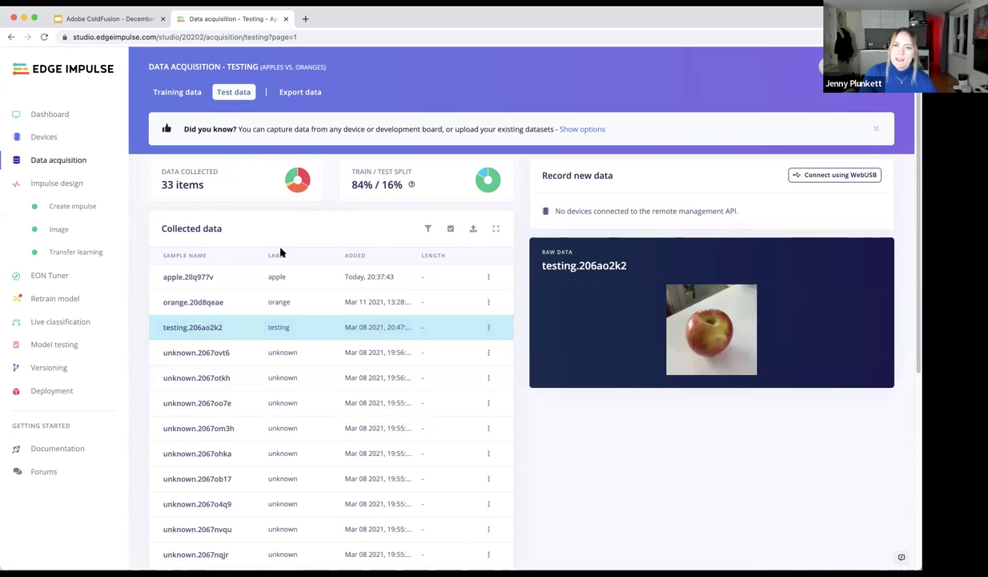
pyautogui.click(264, 354)
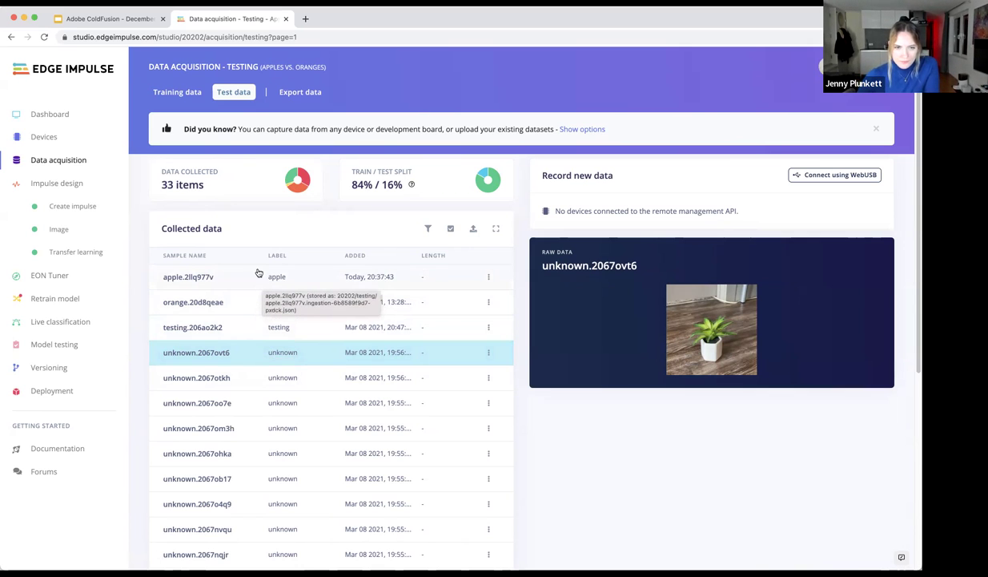
# Open the project's impulse design to view its image input, processing and transfer learning blocks
pyautogui.click(78, 183)
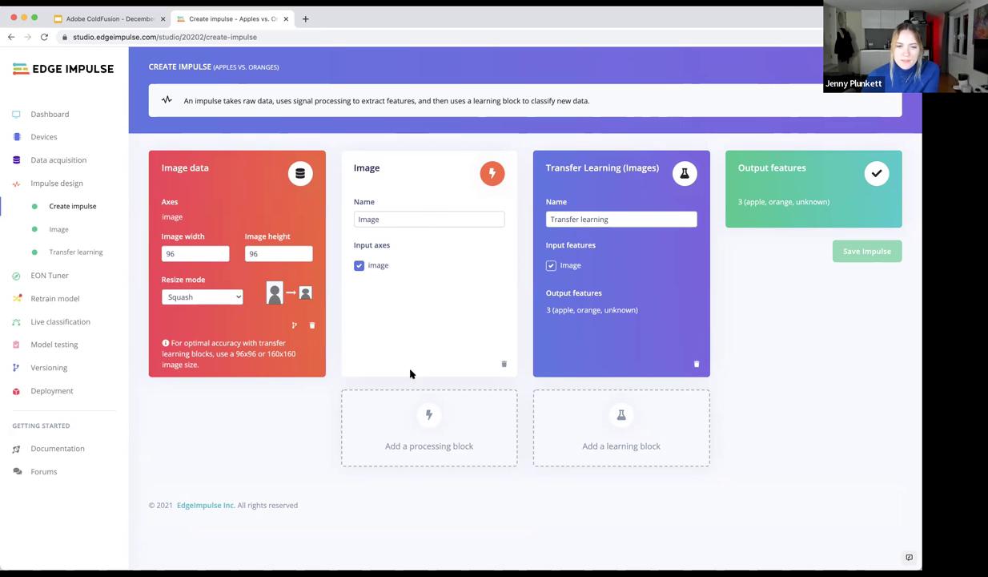
# Review the processing blocks that can be added to the impulse, including the custom block option, and close the list without adding one
pyautogui.click(435, 433)
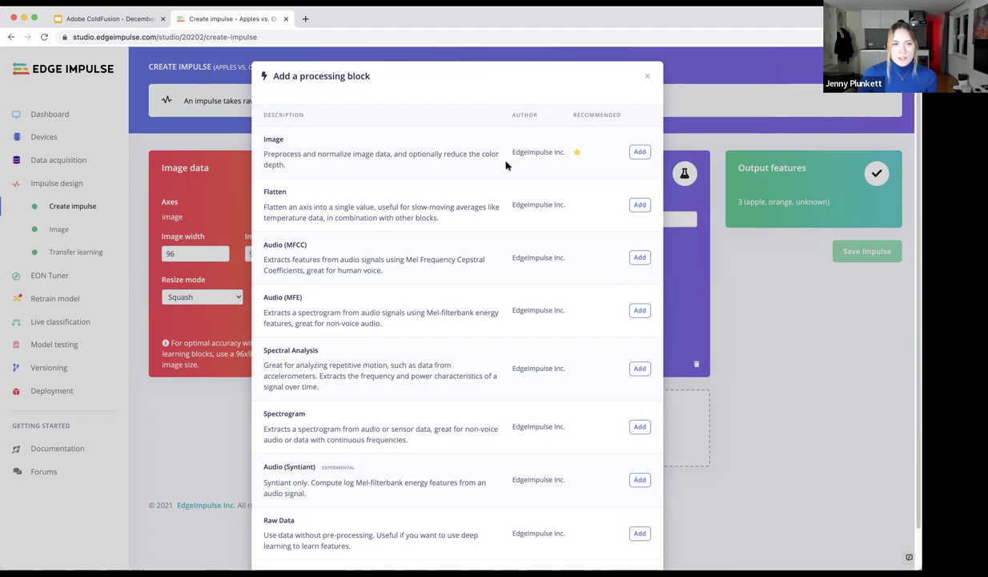
pyautogui.click(640, 151)
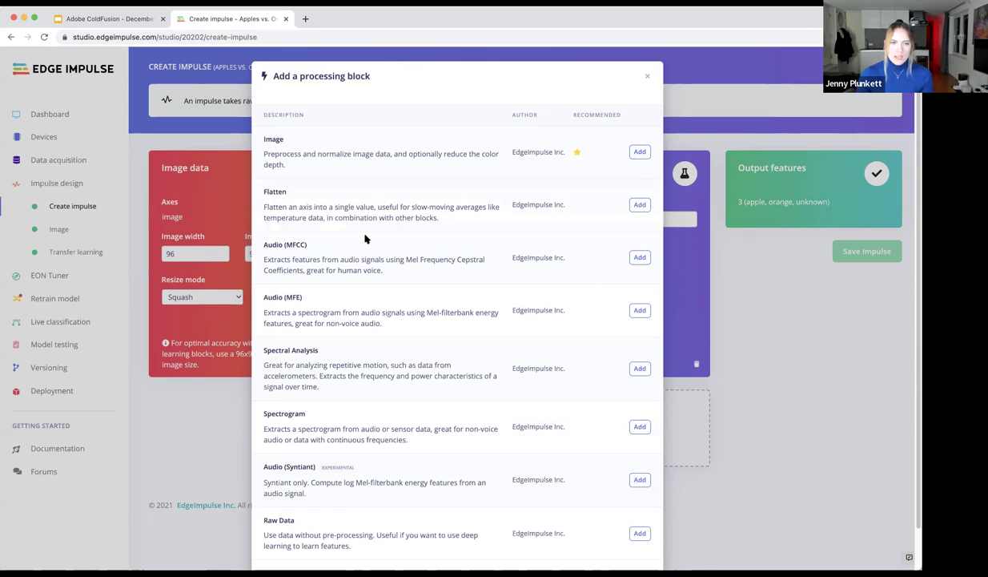
pyautogui.scroll(-2, 357, 140)
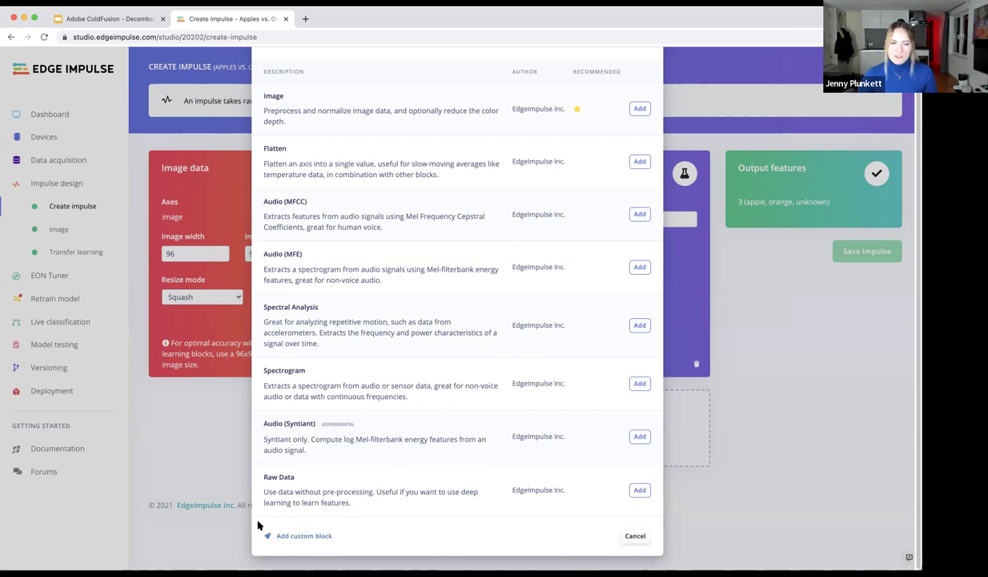
pyautogui.click(635, 535)
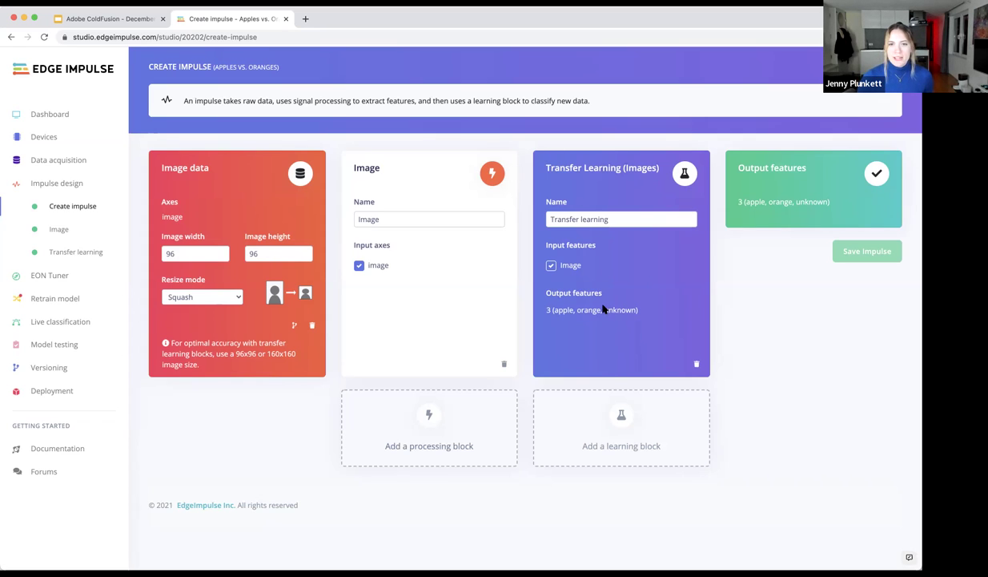
# Review the learning blocks available for the impulse, check the recommended one, and close the list without adding any
pyautogui.click(615, 424)
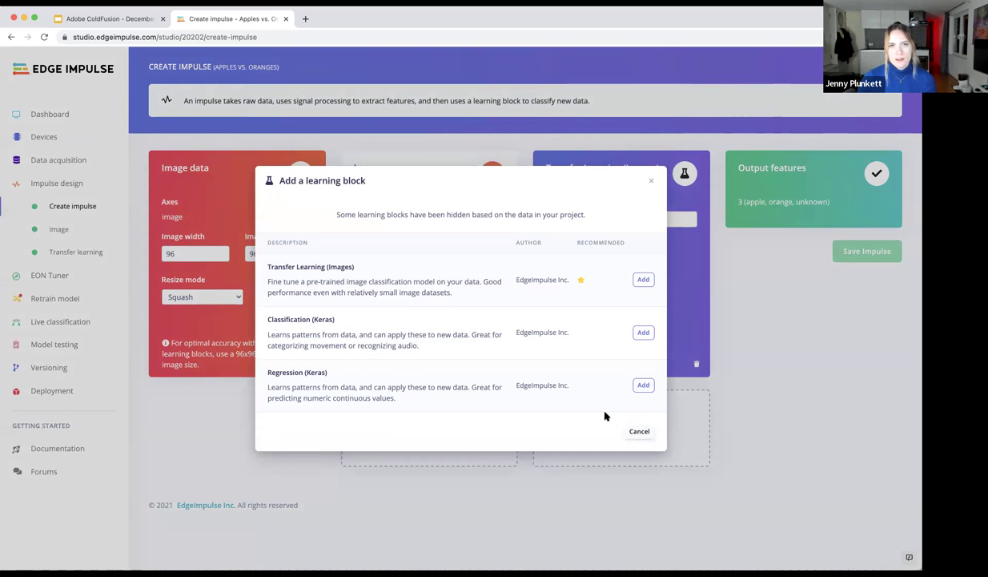
pyautogui.moveTo(585, 278)
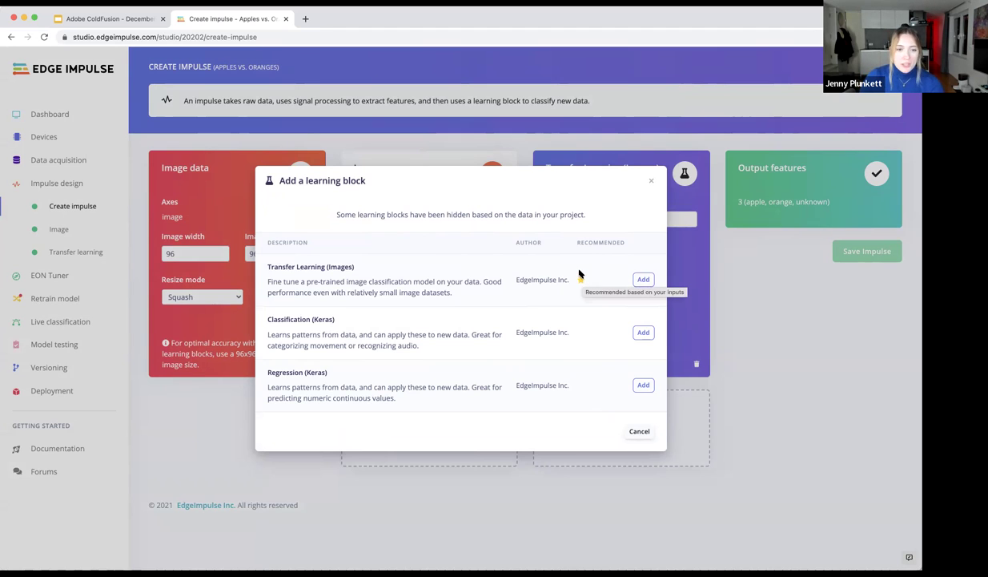
pyautogui.moveTo(577, 258)
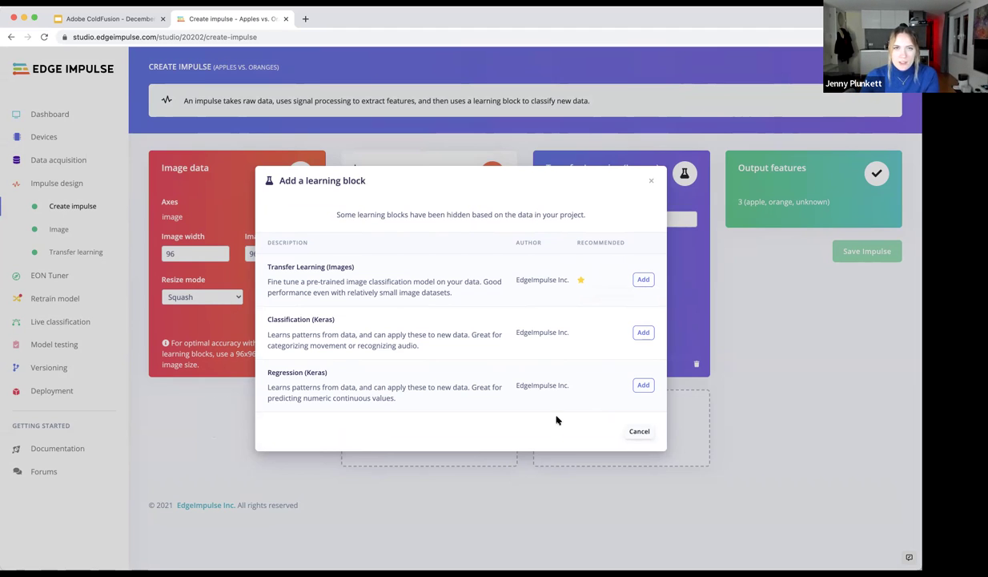
pyautogui.click(640, 432)
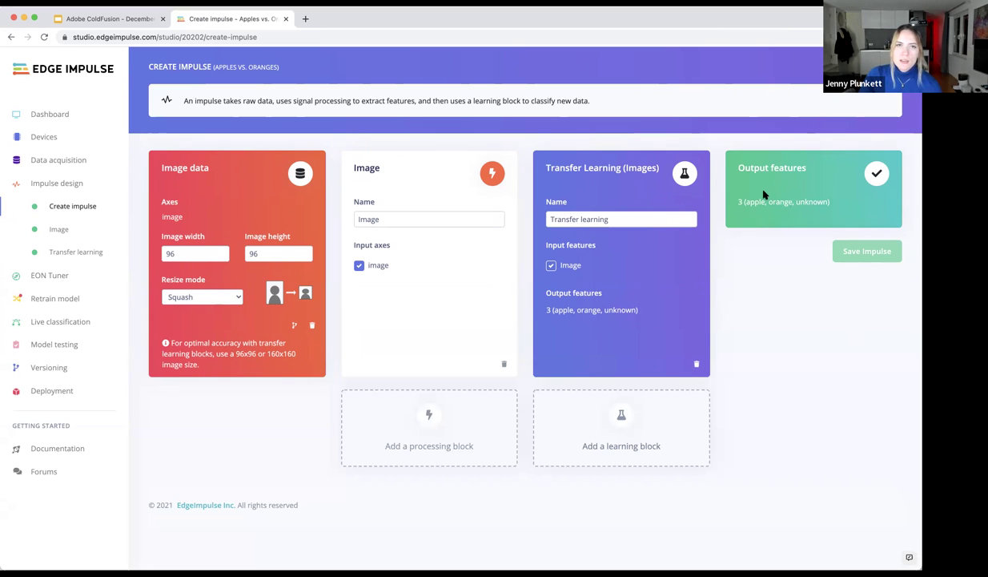
# Try the Grayscale color depth in the Image block's parameters and return it to RGB
pyautogui.click(61, 230)
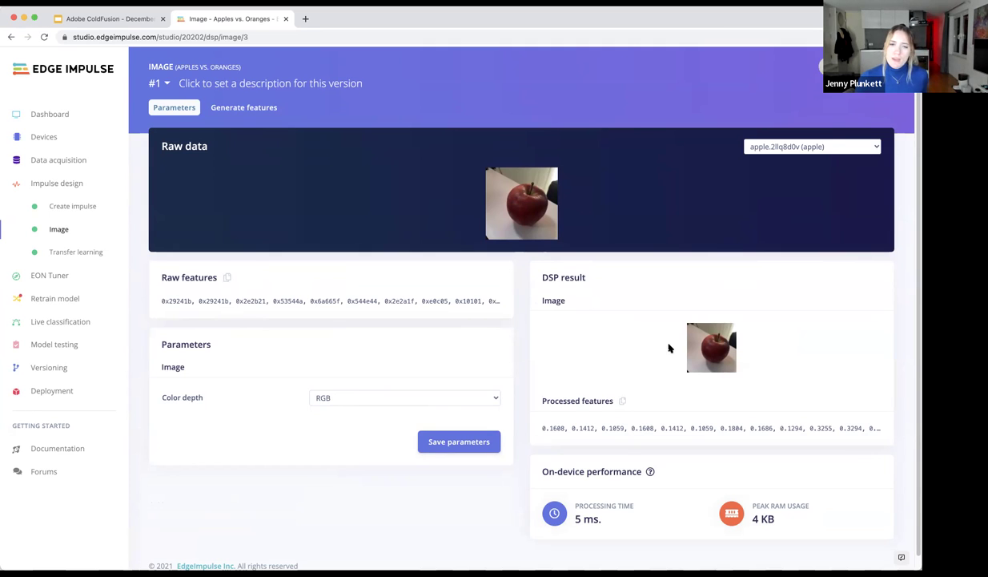
pyautogui.click(383, 398)
pyautogui.click(383, 412)
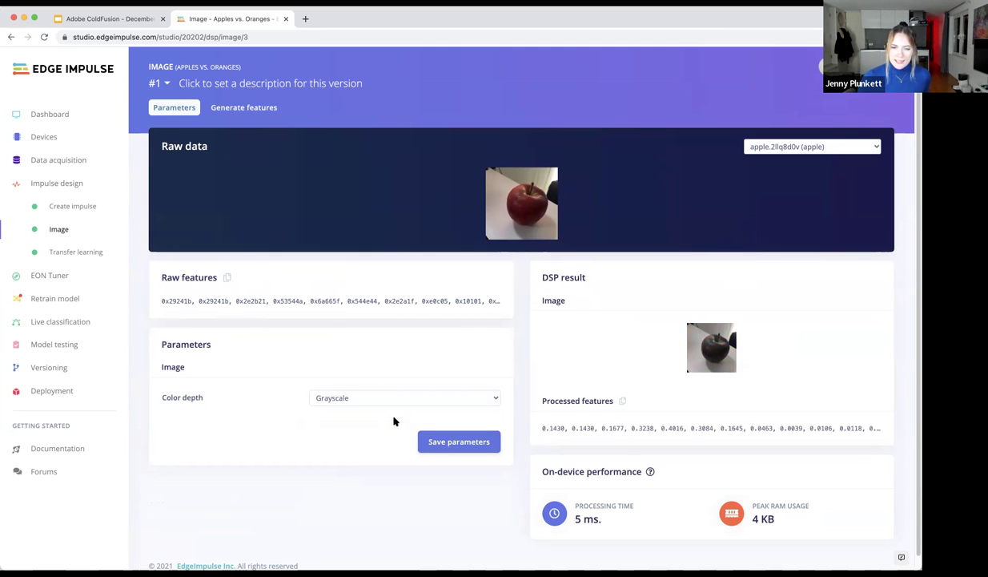
pyautogui.click(353, 397)
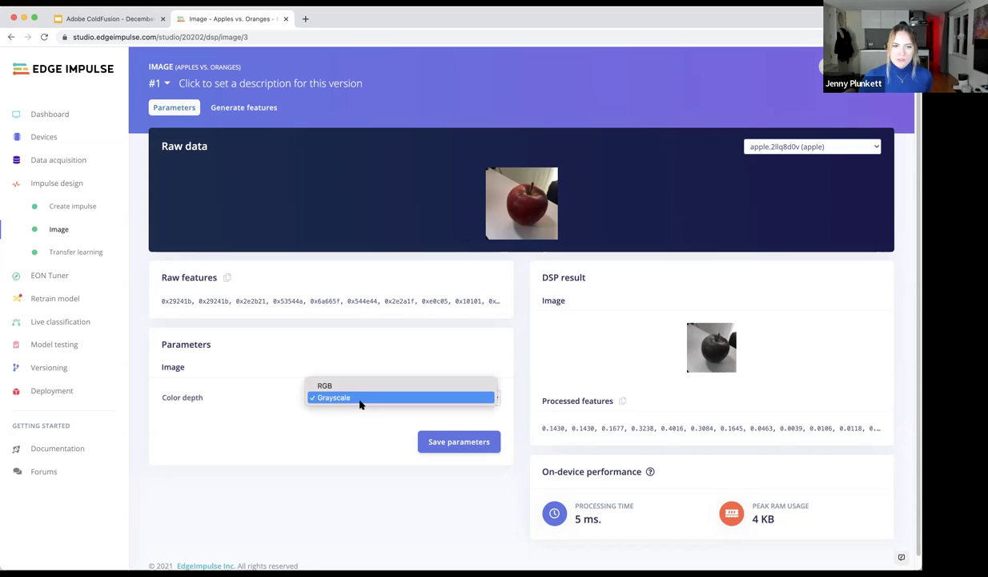
pyautogui.click(356, 388)
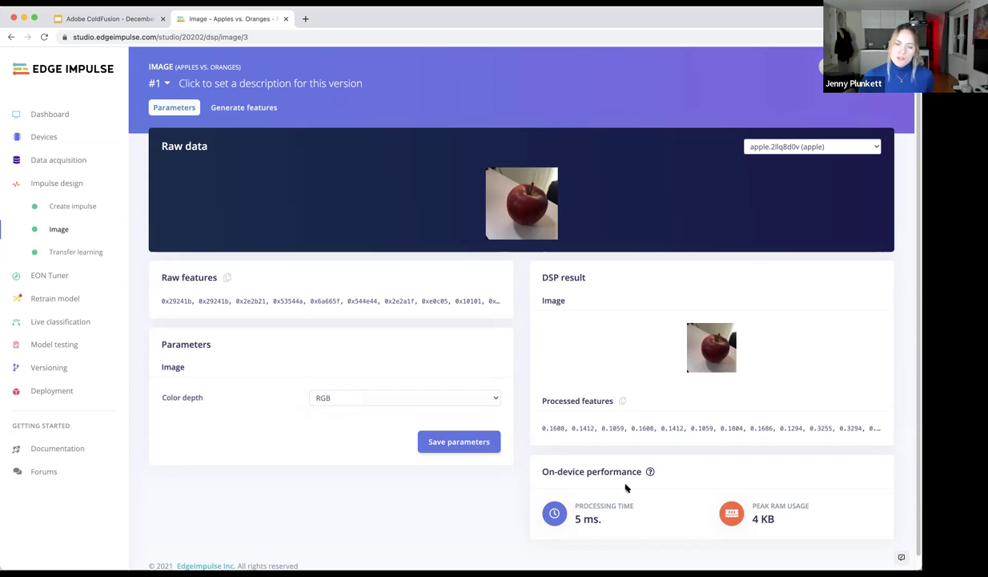
pyautogui.moveTo(650, 472)
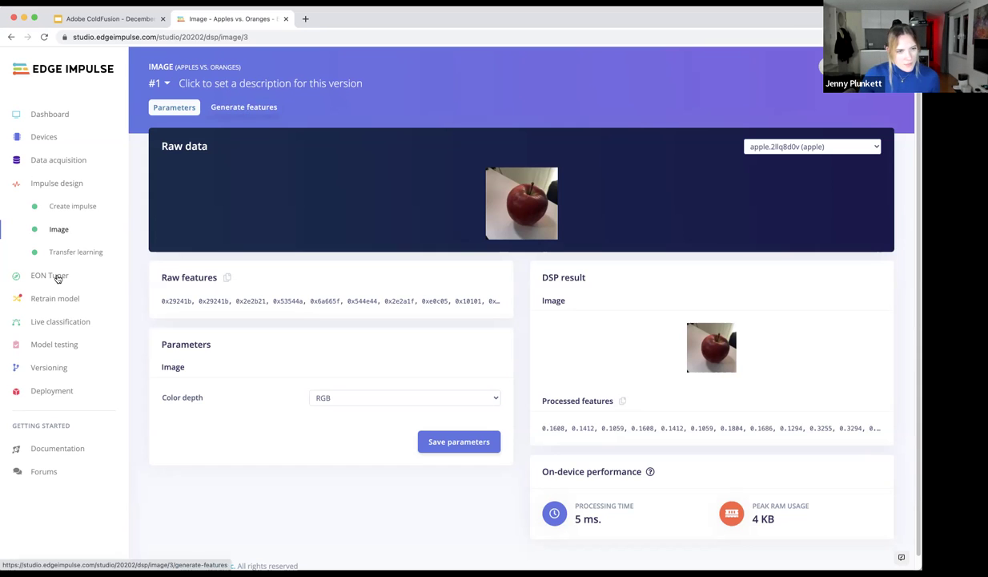
# Open the Image block's generated features, rotate the 3D feature explorer, and inspect the sample unknown.2067tea7
pyautogui.click(258, 111)
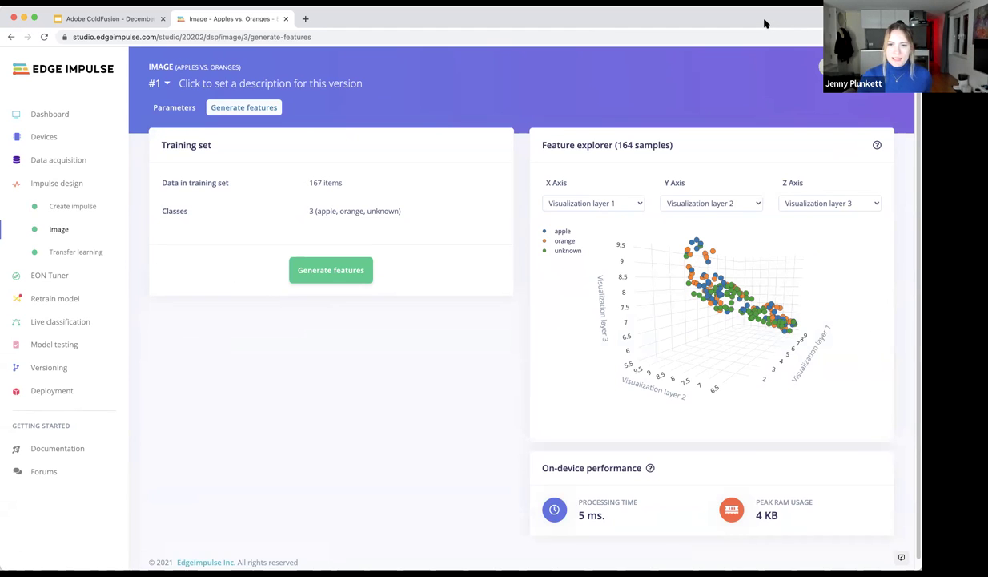
pyautogui.moveTo(747, 368); pyautogui.dragTo(701, 389)
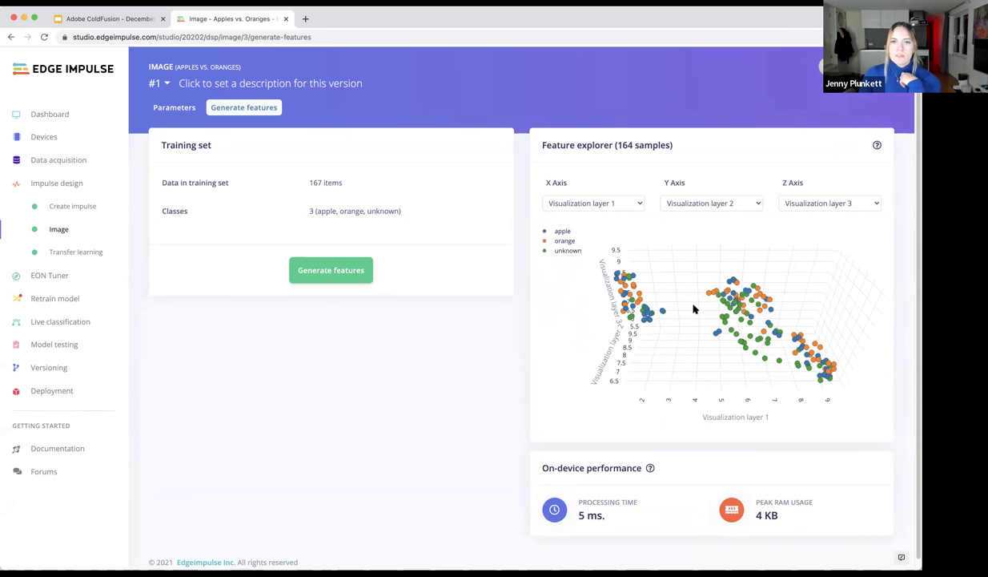
pyautogui.moveTo(610, 314); pyautogui.dragTo(635, 338)
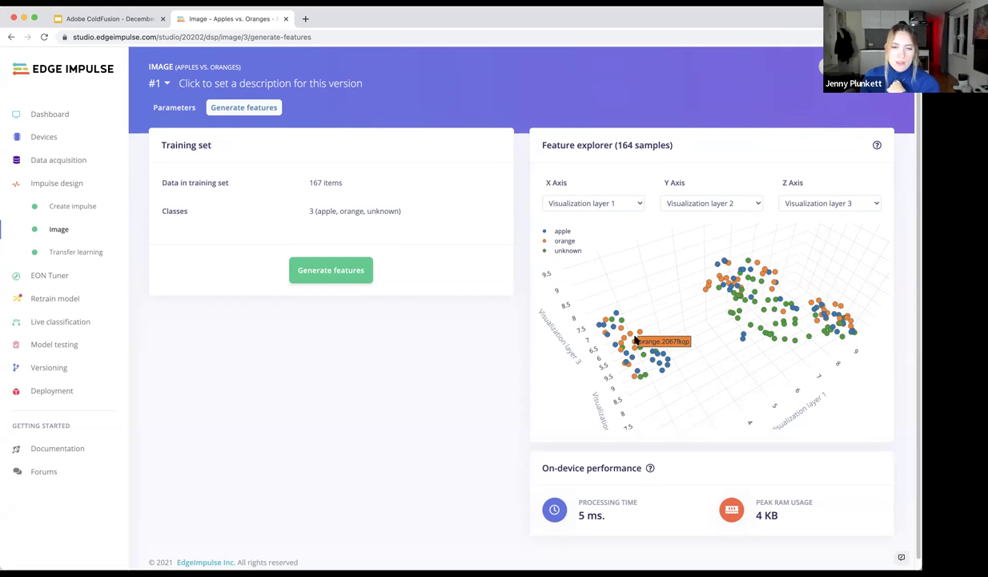
pyautogui.moveTo(781, 330); pyautogui.dragTo(761, 291)
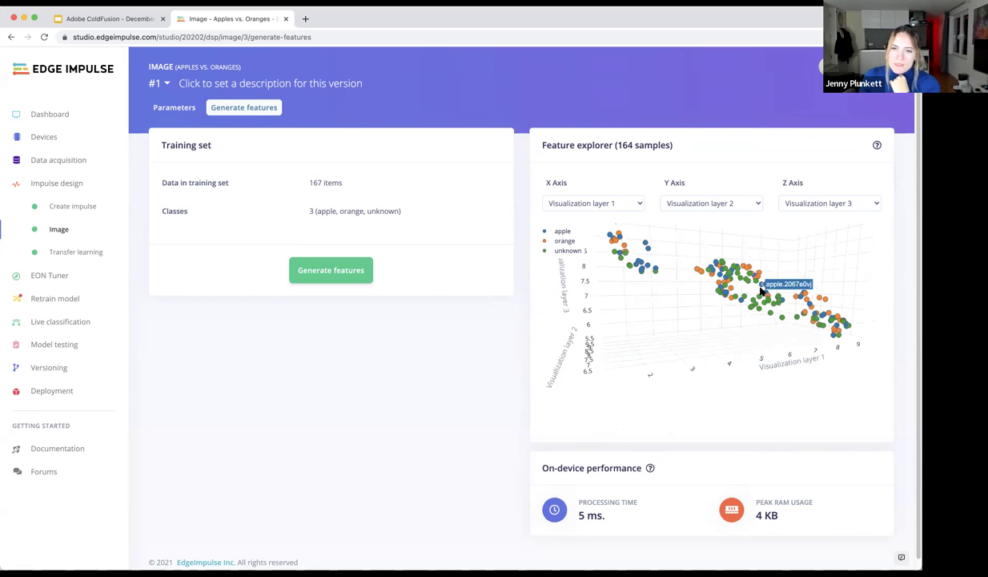
pyautogui.click(762, 290)
pyautogui.click(756, 301)
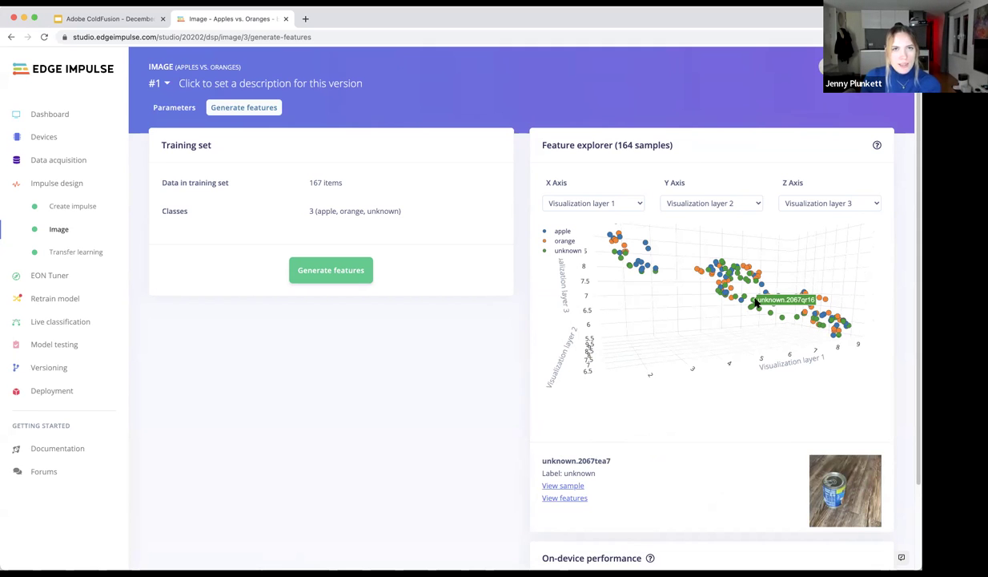
# Inspect the samples unknown.2067t30j and unknown.2068173q in the feature explorer from different angles
pyautogui.moveTo(754, 322); pyautogui.dragTo(661, 280)
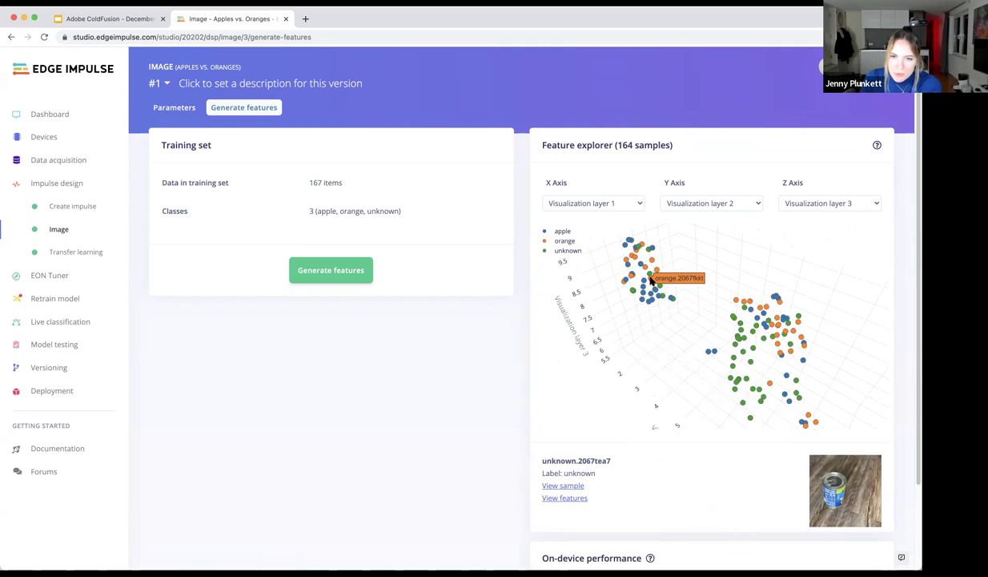
pyautogui.click(661, 281)
pyautogui.click(661, 287)
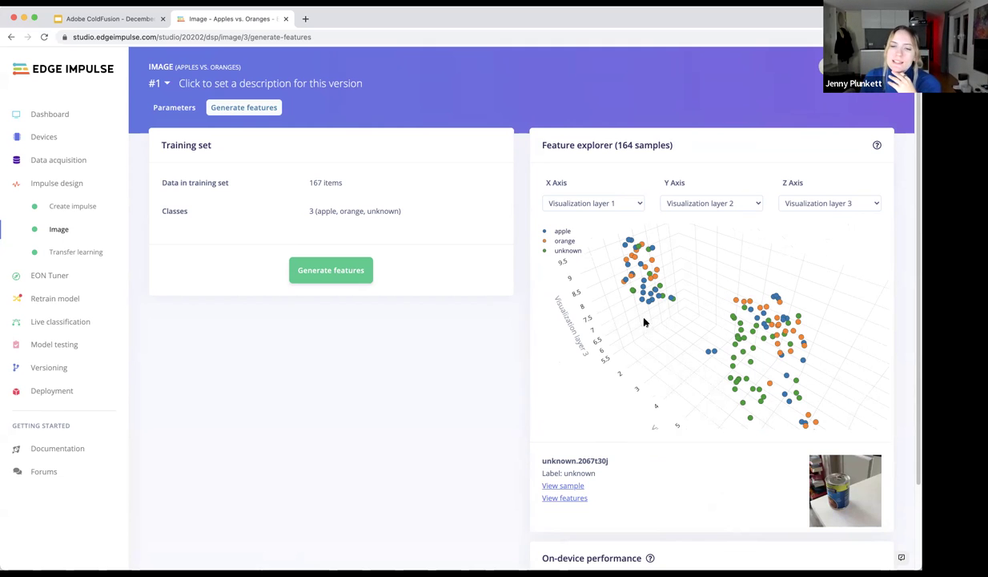
pyautogui.click(752, 346)
pyautogui.click(767, 308)
pyautogui.click(763, 323)
pyautogui.moveTo(750, 332); pyautogui.dragTo(716, 320)
pyautogui.moveTo(717, 320); pyautogui.dragTo(725, 358)
pyautogui.click(724, 358)
pyautogui.scroll(2, 725, 358)
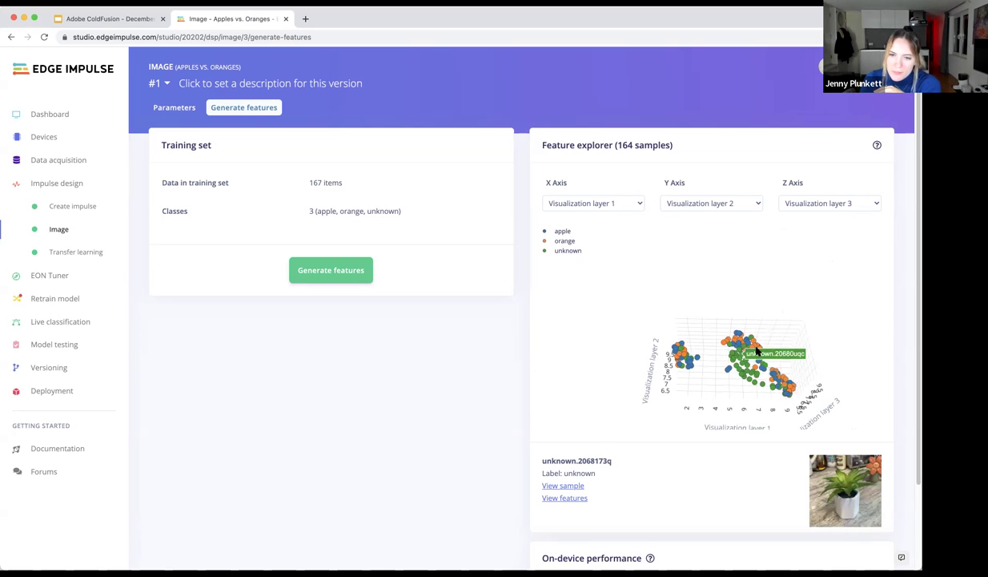
# Inspect the samples apple.206a4ee2 and unknown.206800td in the feature explorer and check the on-device performance
pyautogui.click(761, 342)
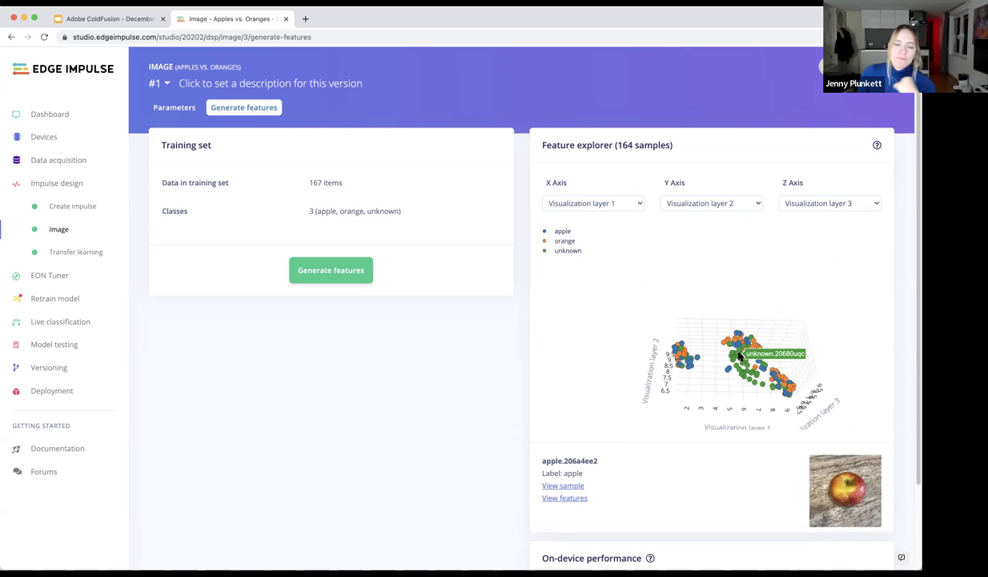
pyautogui.moveTo(742, 367)
pyautogui.mouseDown()
pyautogui.moveTo(747, 338)
pyautogui.moveTo(770, 355)
pyautogui.moveTo(742, 368)
pyautogui.moveTo(725, 360)
pyautogui.mouseUp()
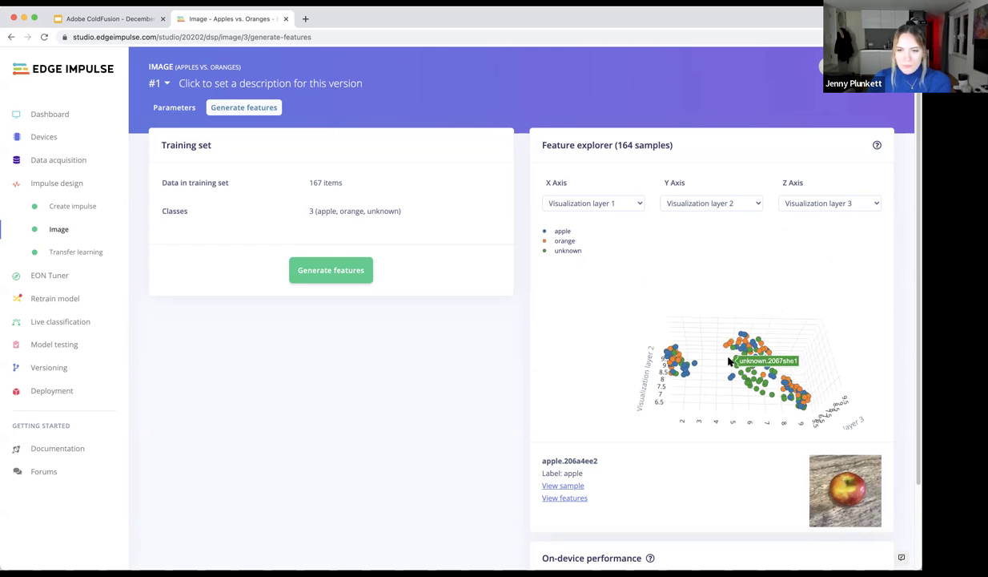
pyautogui.moveTo(763, 383); pyautogui.dragTo(549, 221)
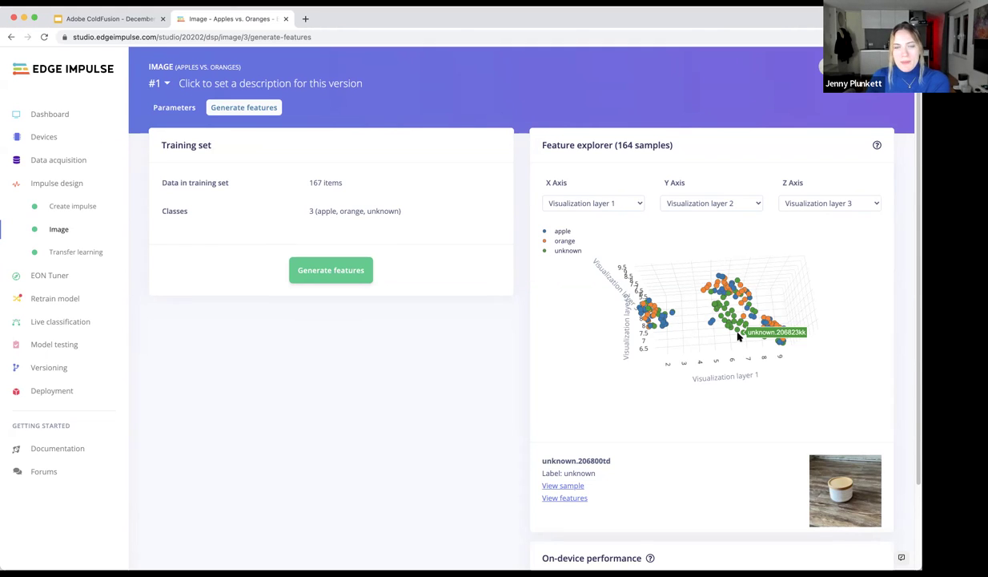
pyautogui.scroll(-3, 298, 324)
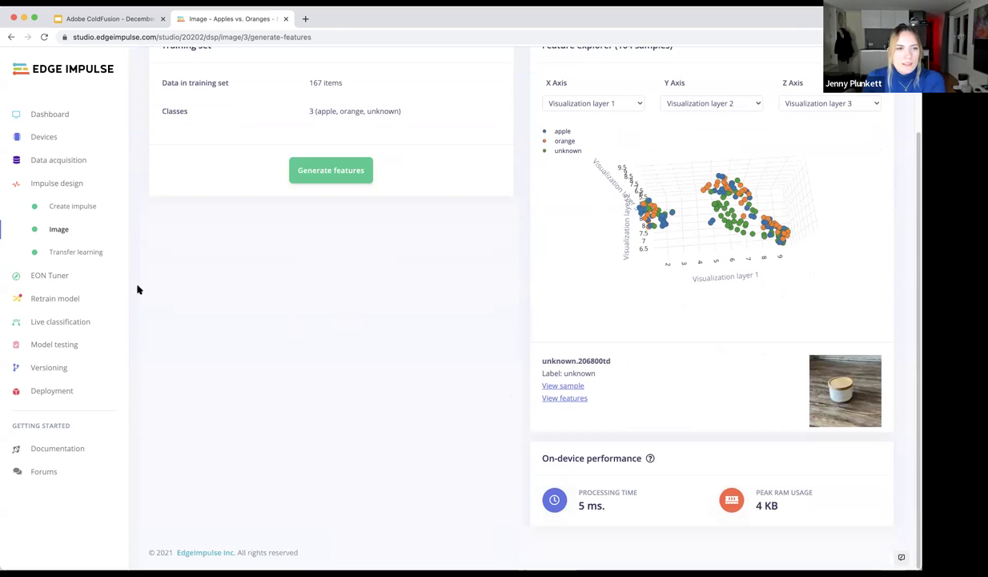
# Open the Transfer learning block, check the neural network settings options, and read the explanation of data augmentation
pyautogui.click(103, 251)
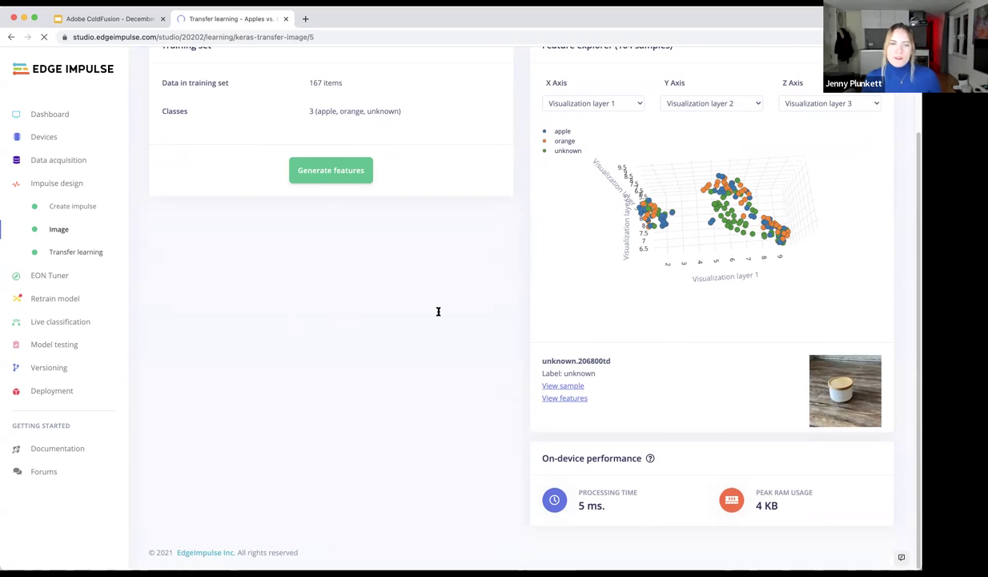
pyautogui.click(493, 118)
pyautogui.click(448, 140)
pyautogui.press('Return')
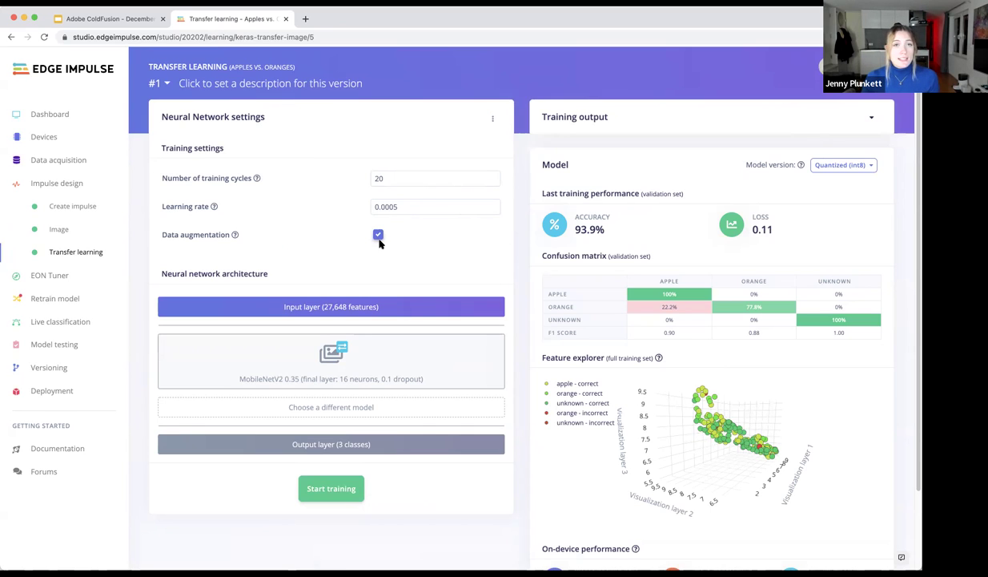
pyautogui.moveTo(234, 234)
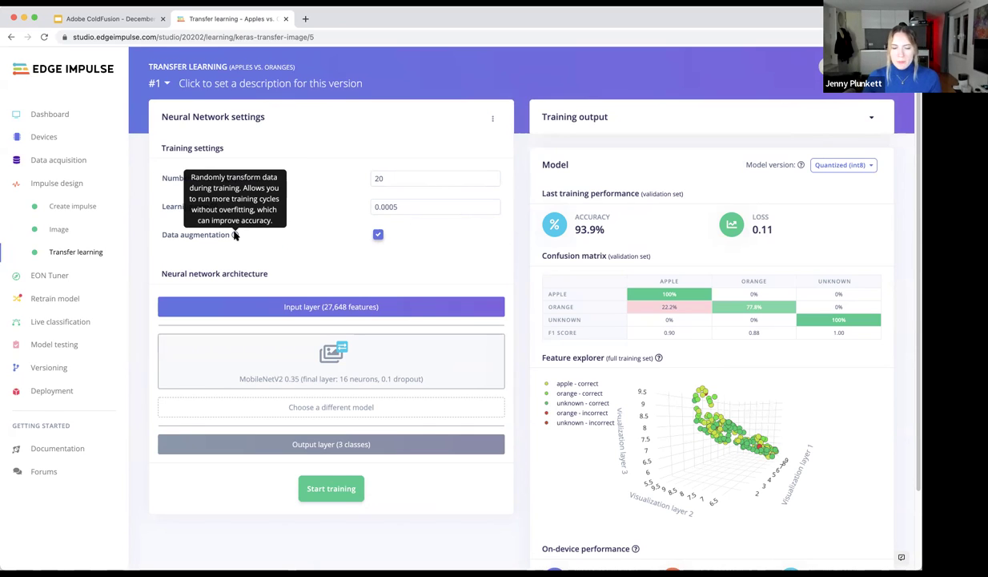
# Review the alternative MobileNet models for the neural network architecture and close the list without changing the model
pyautogui.click(310, 407)
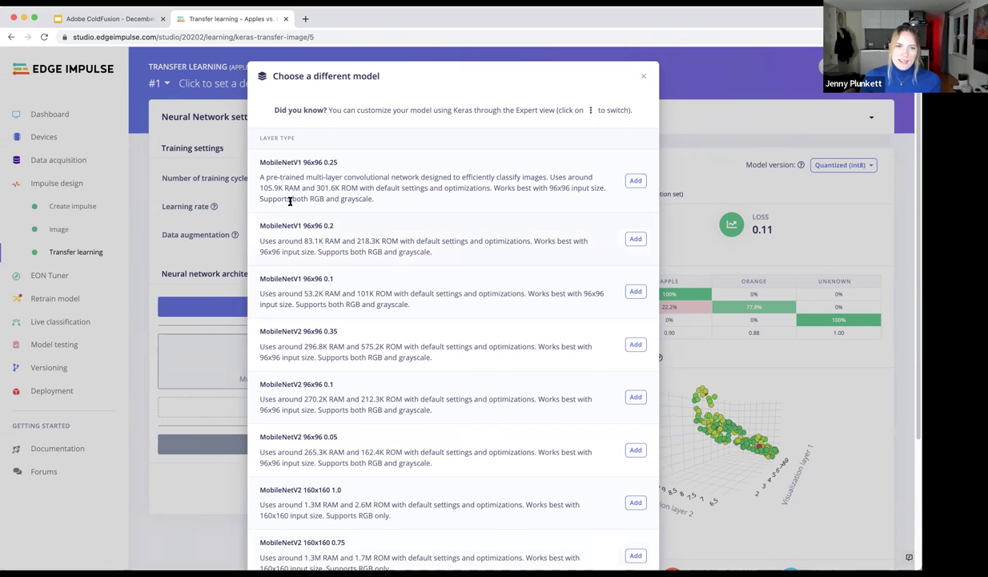
pyautogui.click(196, 395)
pyautogui.moveTo(326, 364)
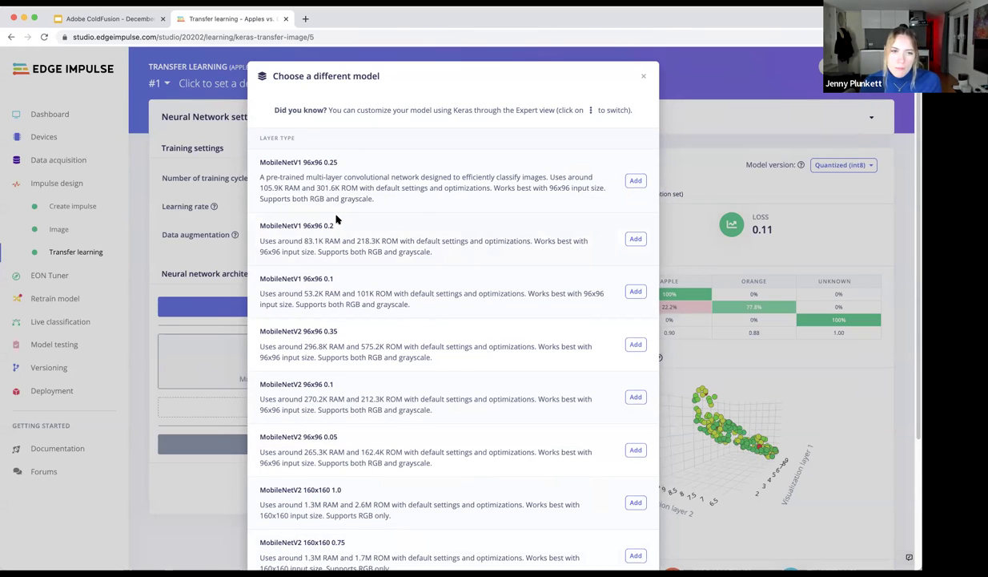
pyautogui.click(174, 407)
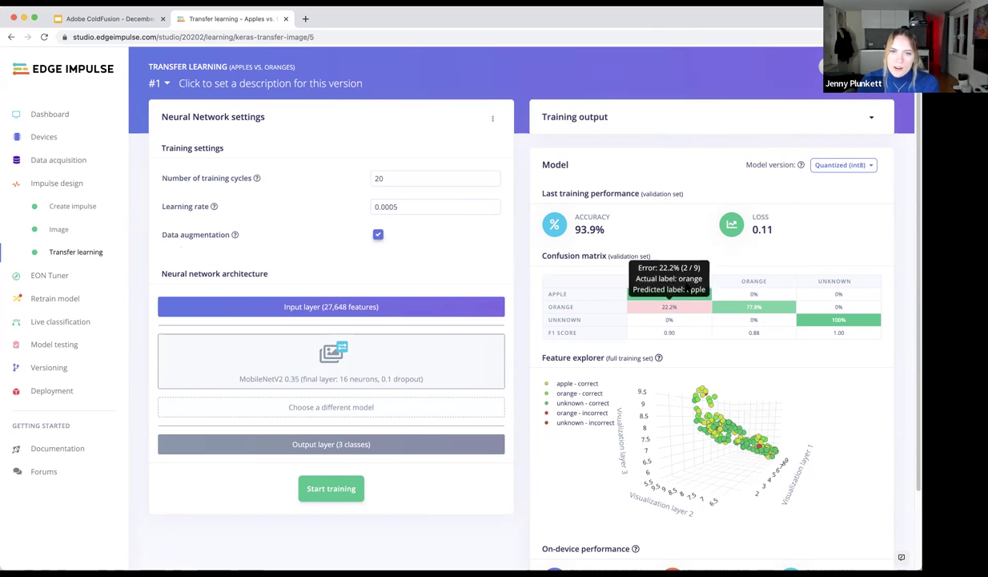
# Examine the apple and orange results in the model's confusion matrix and rotate its feature explorer for the full training set
pyautogui.moveTo(680, 290)
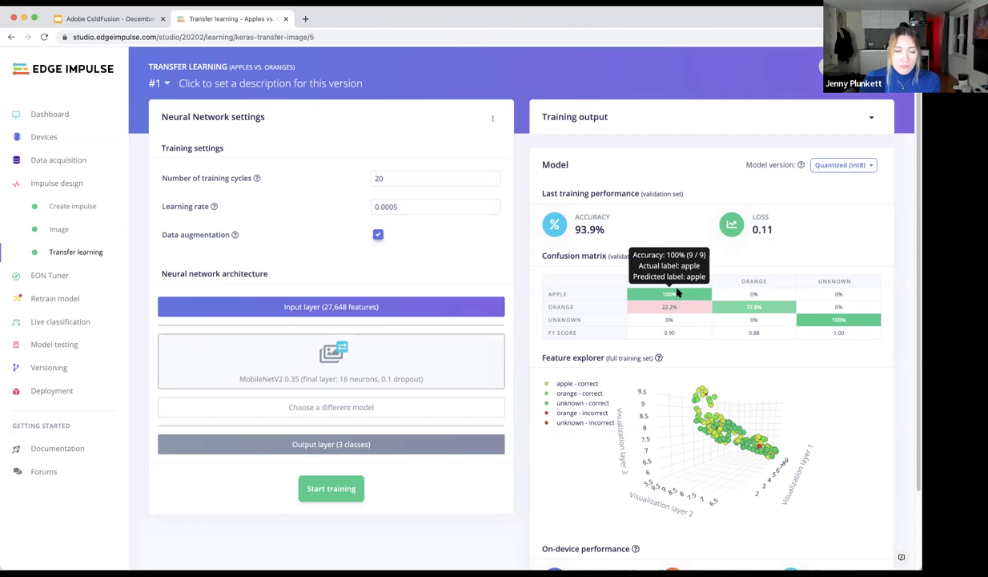
pyautogui.moveTo(717, 303)
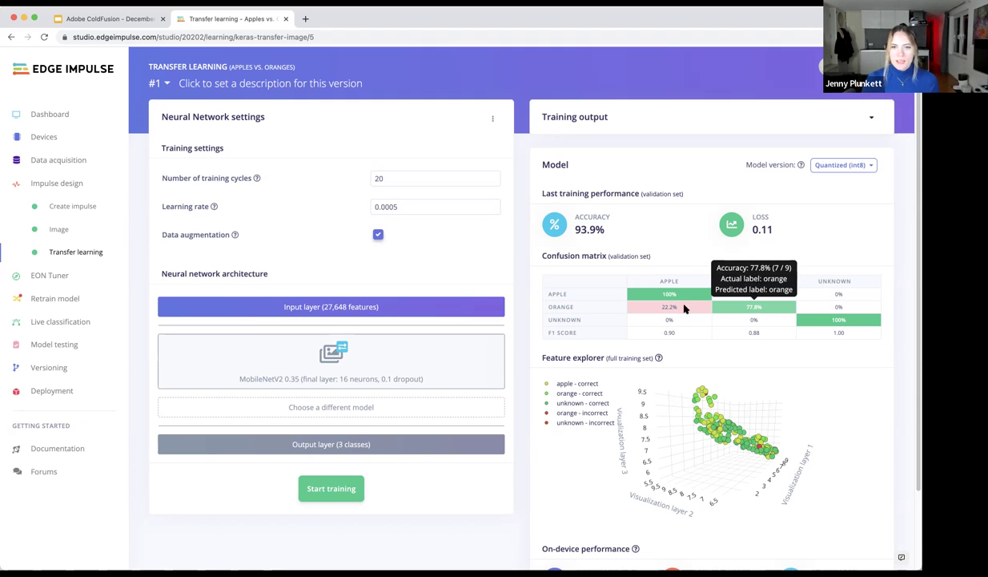
pyautogui.moveTo(685, 307)
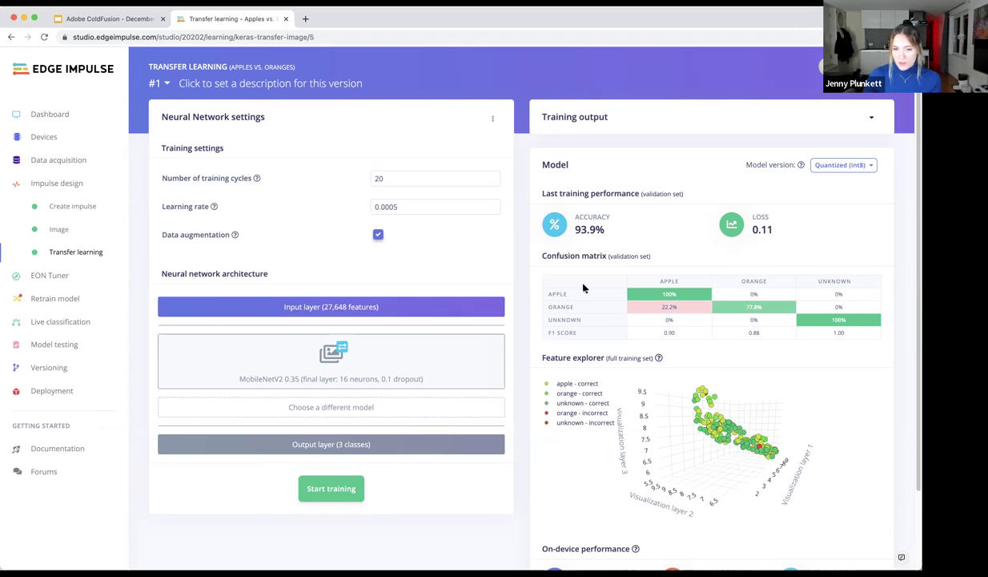
pyautogui.scroll(-3, 707, 354)
pyautogui.moveTo(707, 354); pyautogui.dragTo(684, 340)
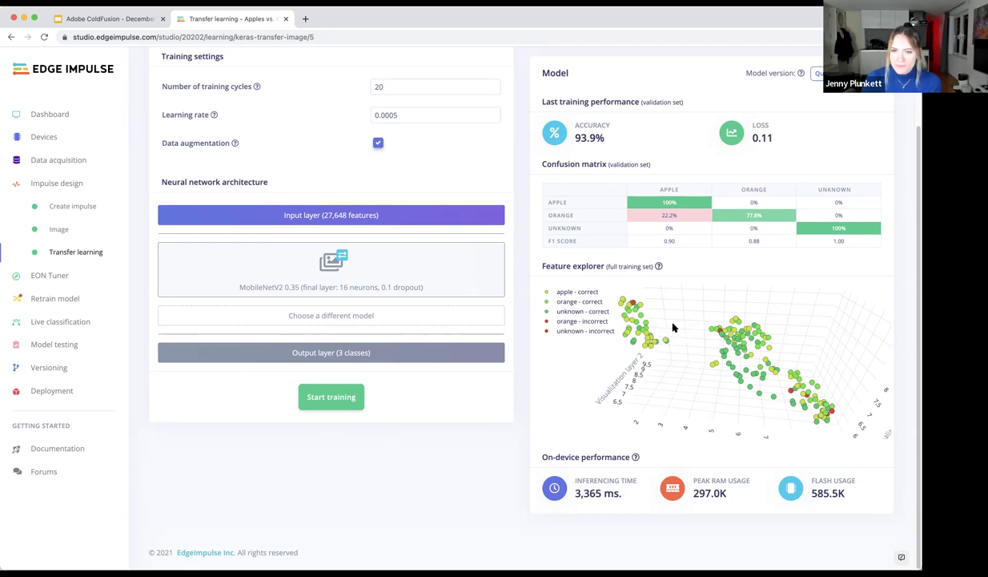
# Inspect the samples unknown.2067sraa and unknown.2067prba in the training feature explorer and review the model's on-device performance
pyautogui.click(645, 358)
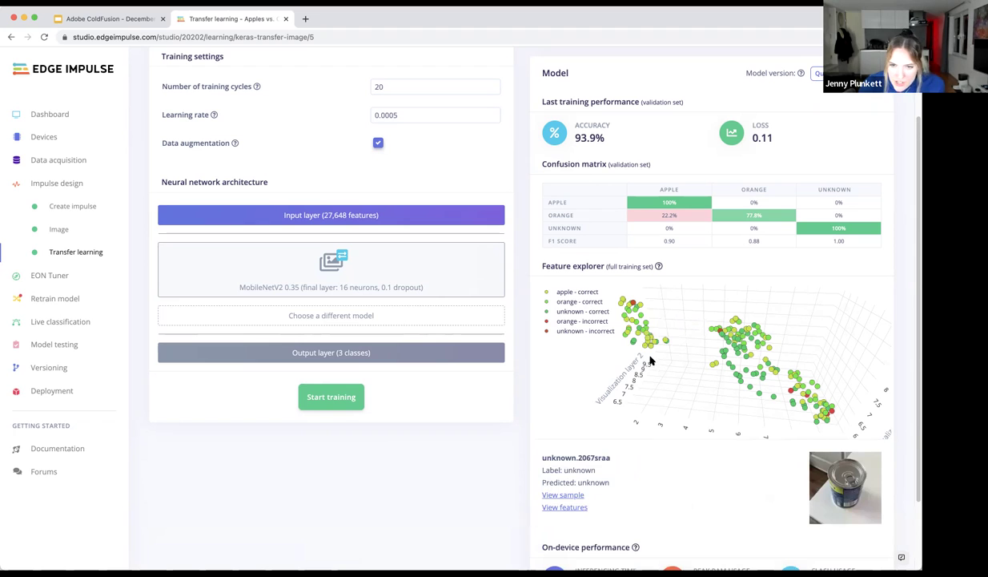
pyautogui.click(724, 353)
pyautogui.click(724, 346)
pyautogui.click(719, 330)
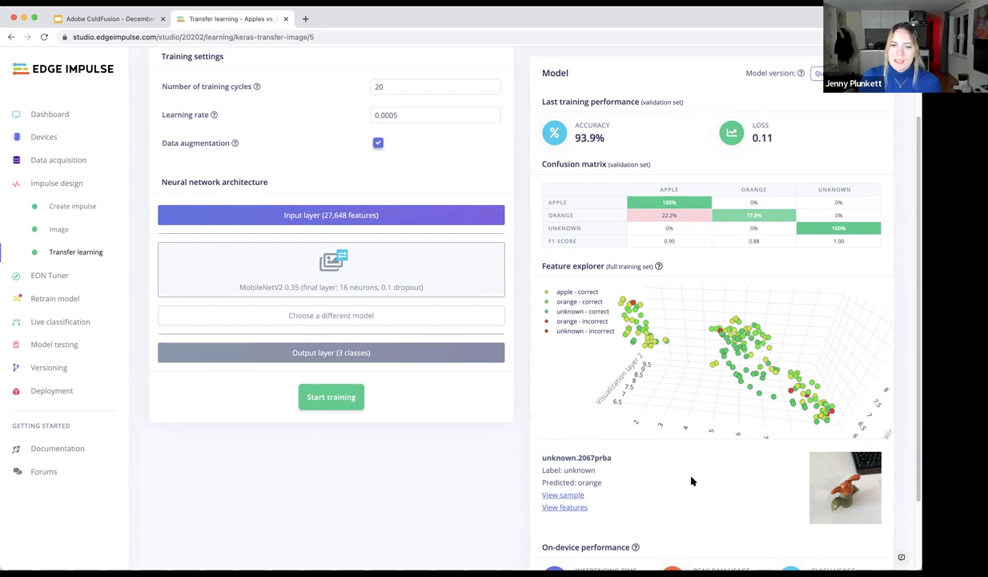
pyautogui.scroll(-3, 691, 478)
pyautogui.moveTo(635, 455)
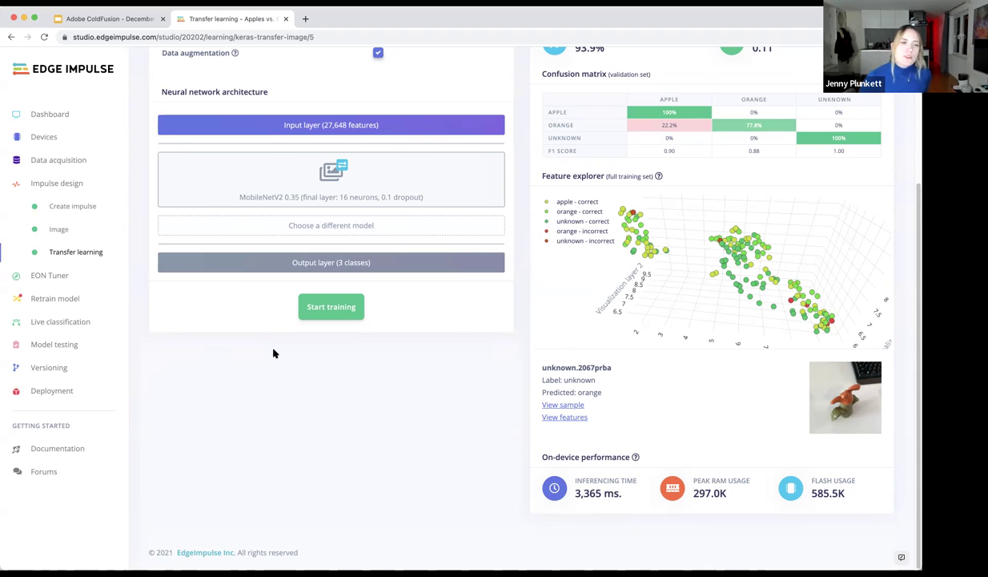
# View the Live classification page briefly and classify all test samples in Model testing
pyautogui.click(58, 345)
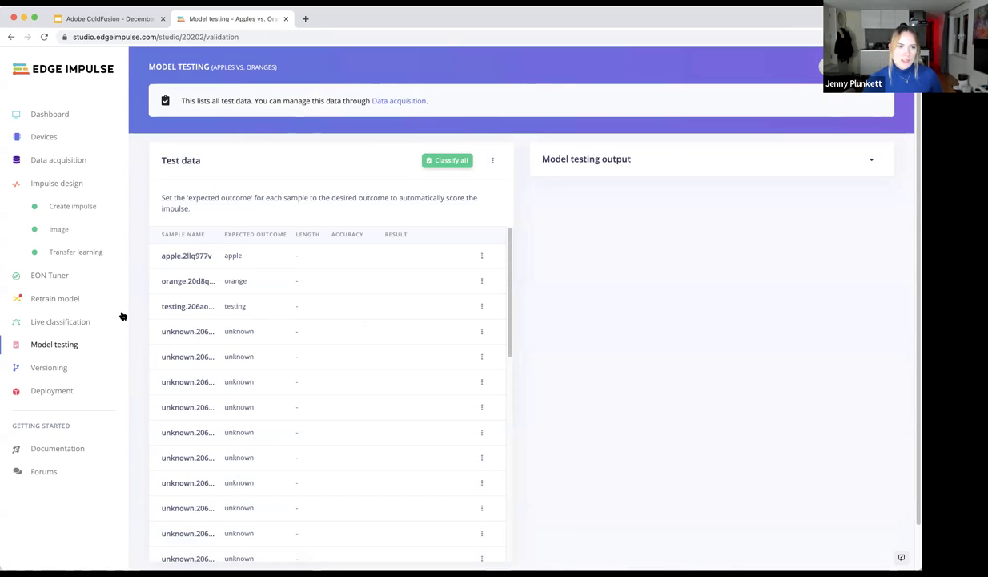
pyautogui.click(57, 324)
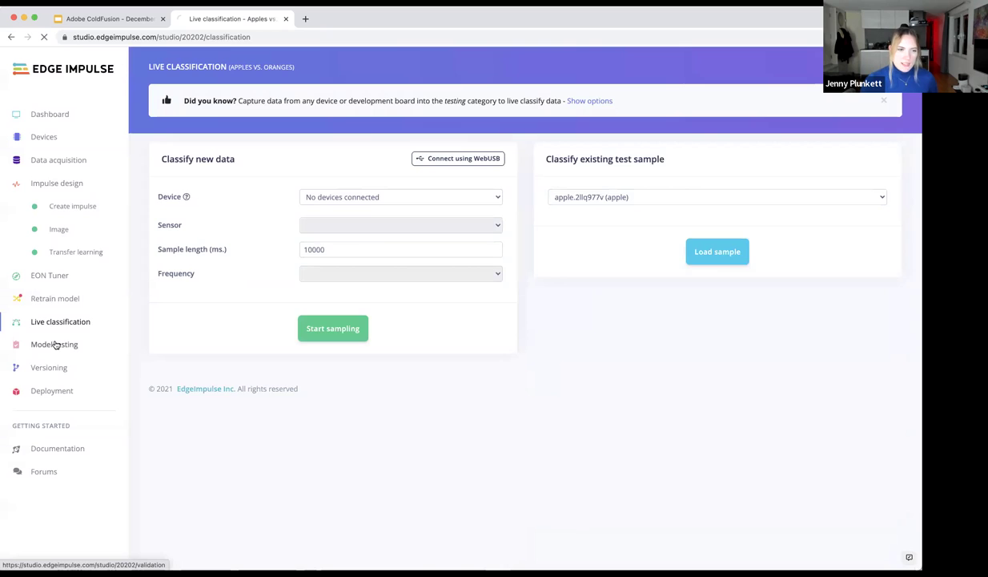
pyautogui.click(60, 346)
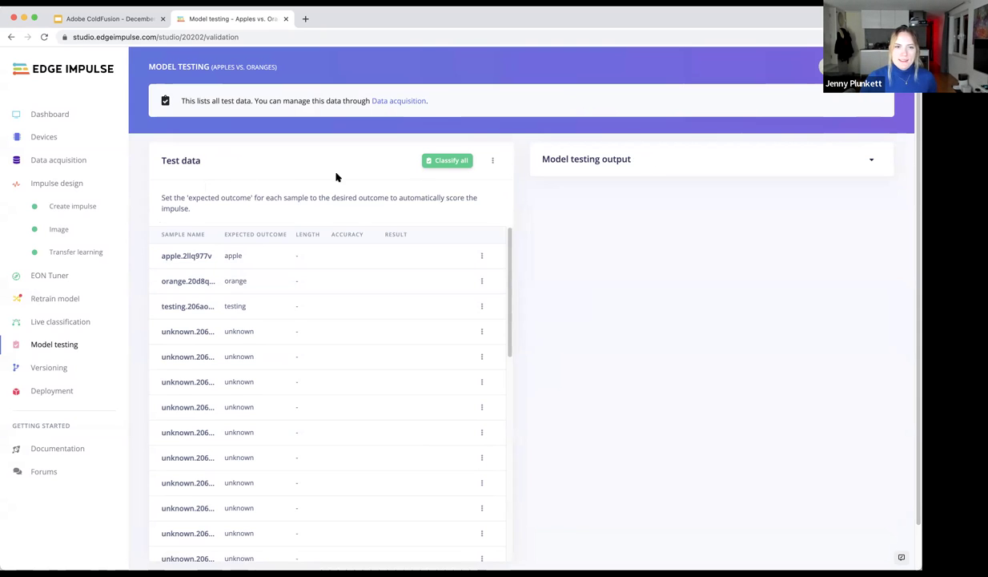
pyautogui.click(431, 166)
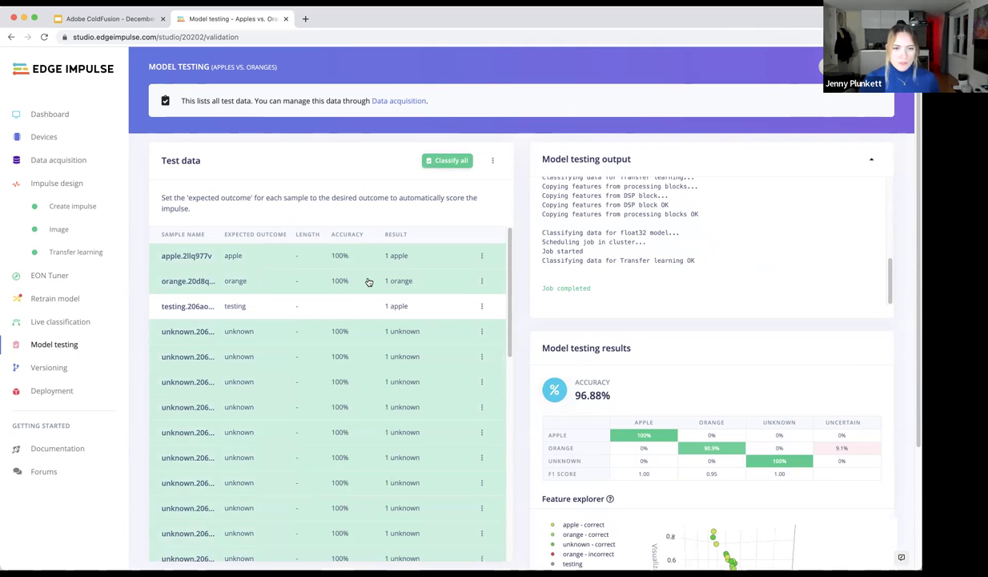
# Review the classified test samples for wrong or uncertain outcomes and check the model testing results
pyautogui.scroll(-5, 449, 325)
pyautogui.scroll(-3, 449, 328)
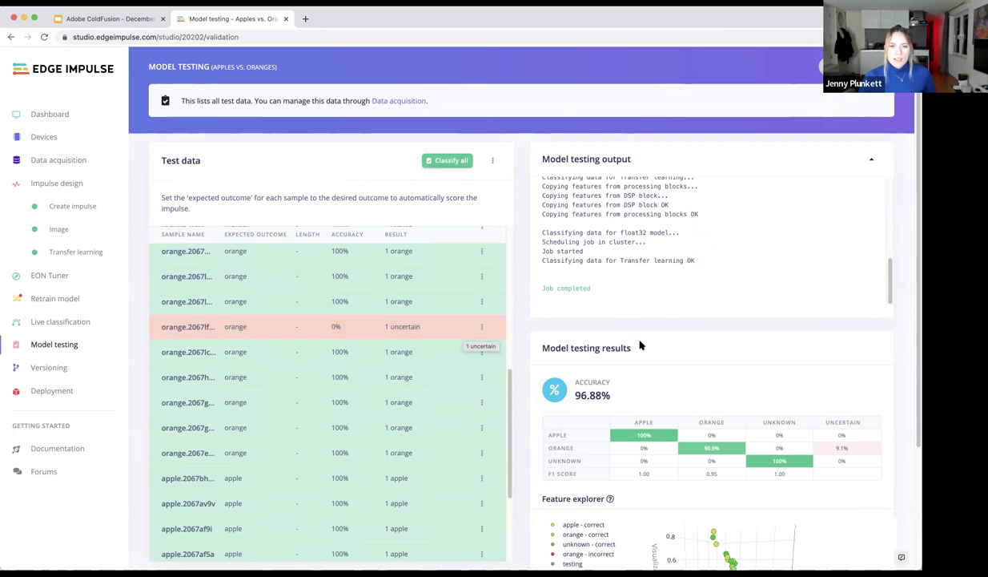
pyautogui.scroll(-3, 640, 343)
pyautogui.scroll(5, 726, 442)
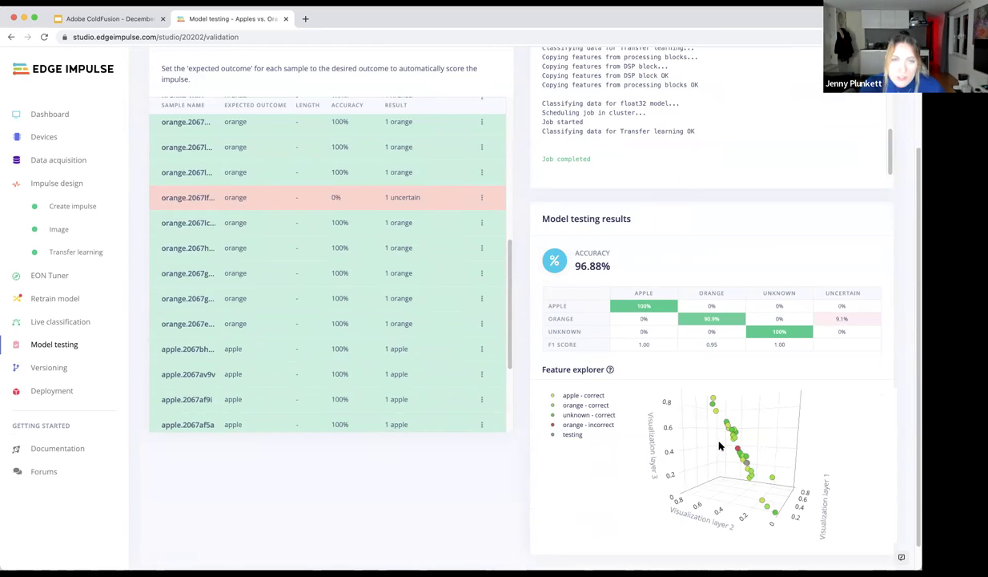
# Rotate the test feature explorer and inspect the incorrectly classified orange sample with its image
pyautogui.moveTo(701, 446); pyautogui.dragTo(788, 470)
pyautogui.scroll(-1, 421, 492)
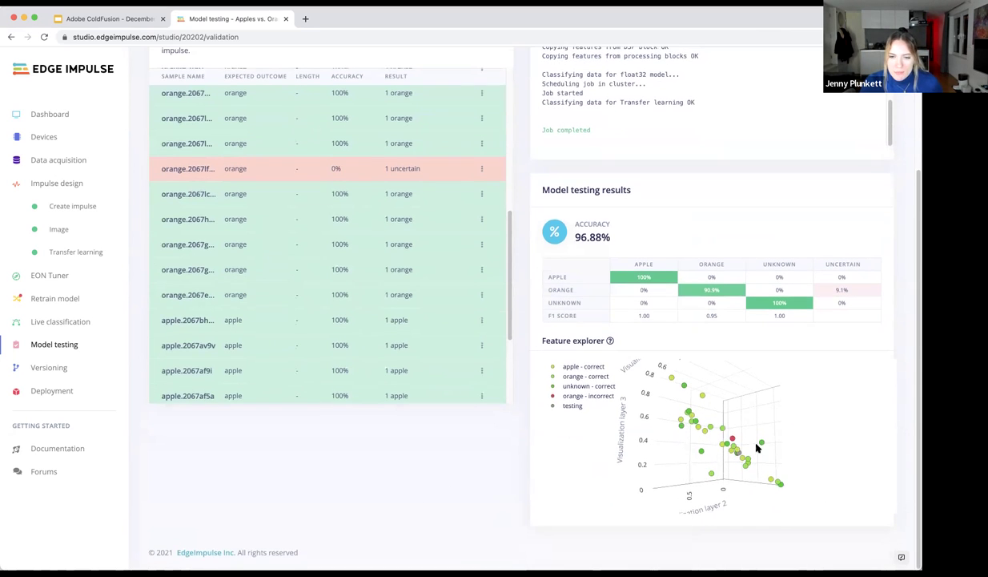
pyautogui.click(733, 442)
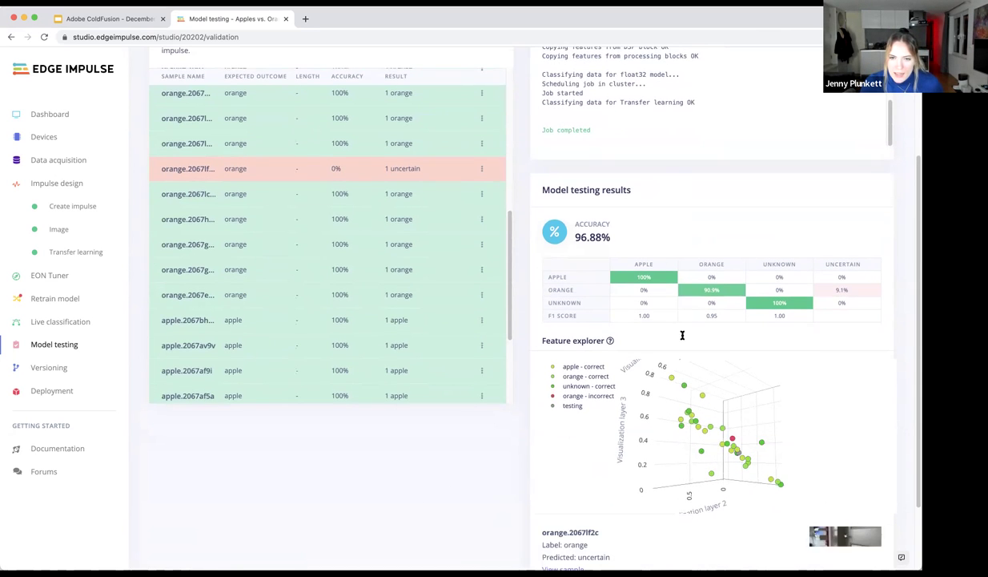
pyautogui.scroll(-3, 821, 471)
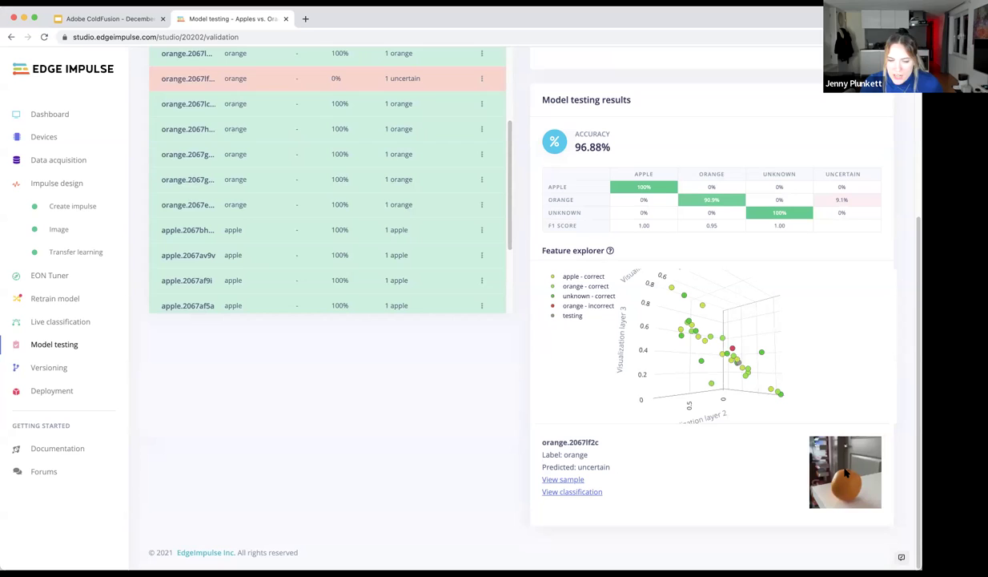
# Open the classification of sample orange.2067lf2c and examine its detailed scores for apple, orange and unknown
pyautogui.click(575, 492)
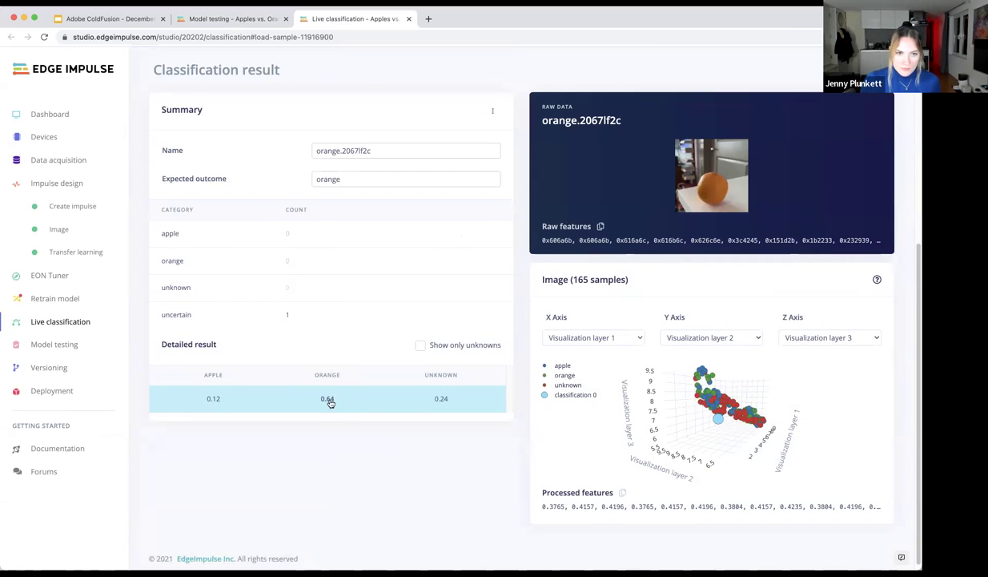
pyautogui.scroll(1, 480, 392)
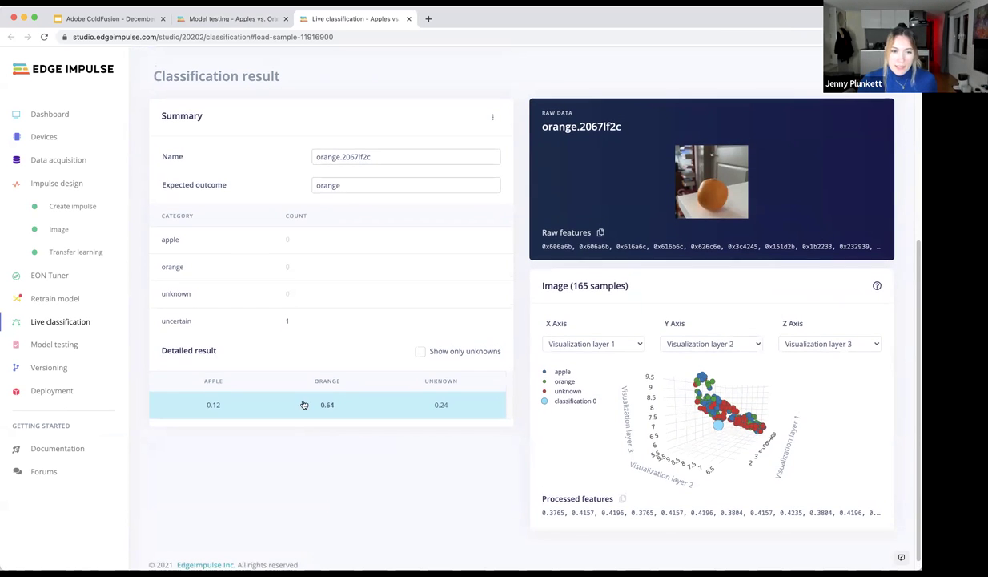
pyautogui.moveTo(318, 399); pyautogui.dragTo(337, 410)
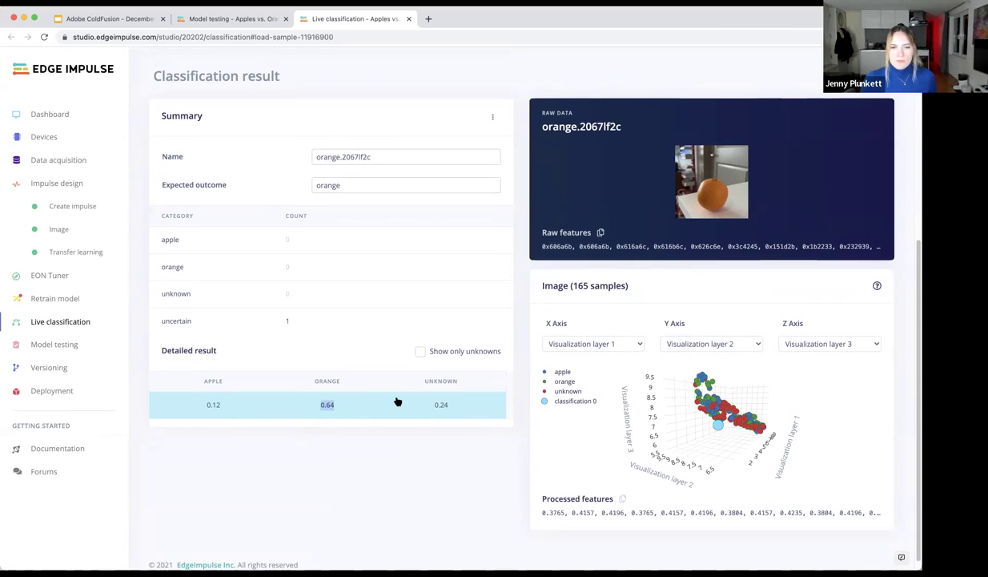
pyautogui.click(462, 404)
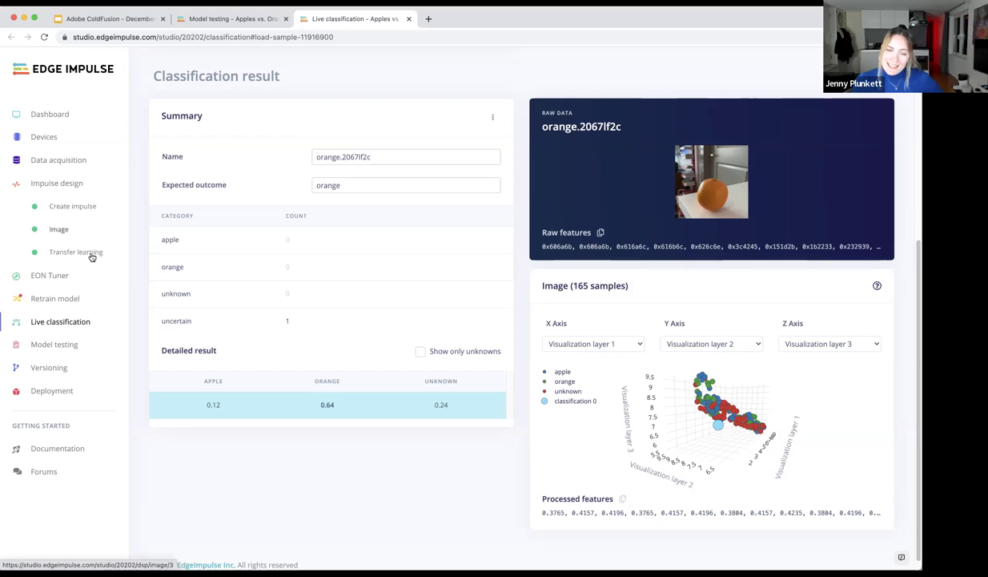
# Open the project's Versioning page
pyautogui.click(33, 366)
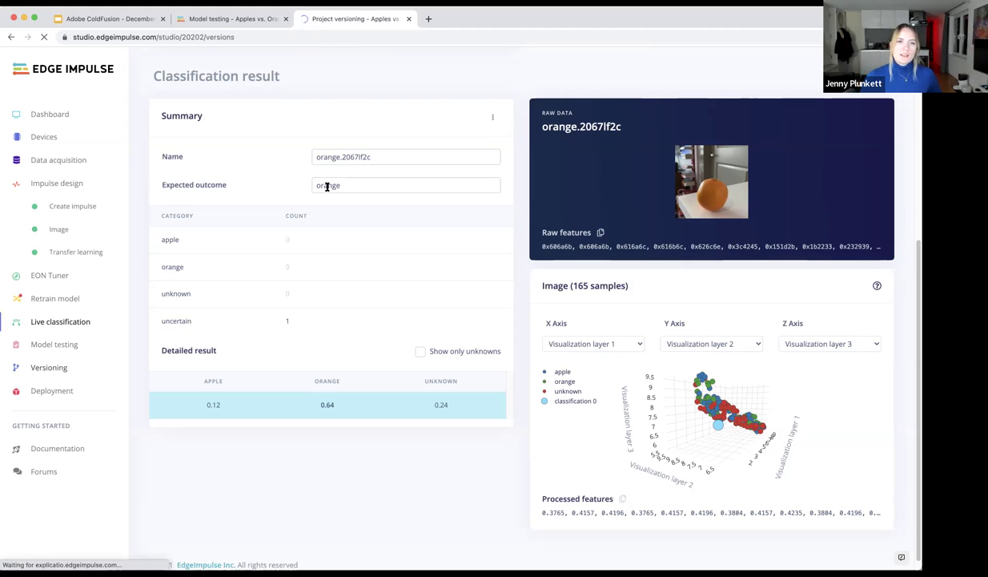